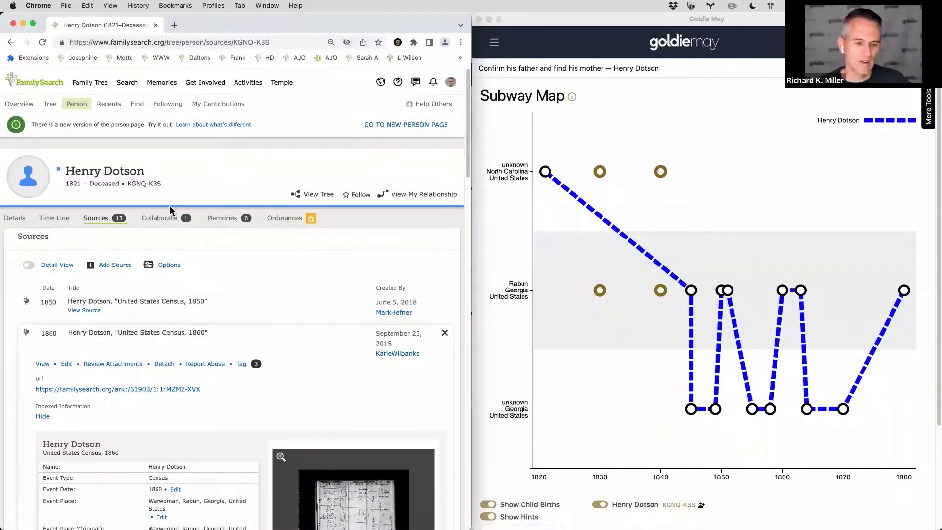
Review the ancestor's vitals, other information and family members on the person's details page
{"action": "left_click", "coordinate": [16, 220]}
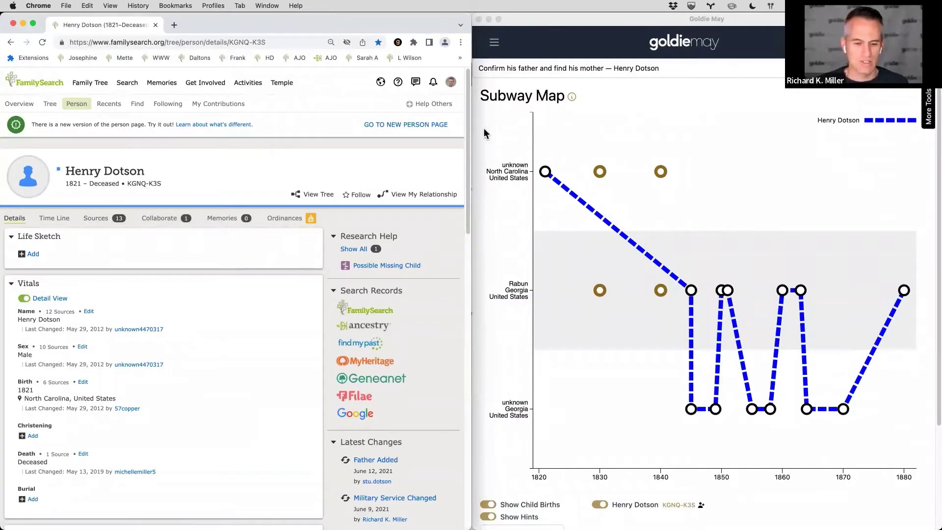
{"action": "scroll", "coordinate": [304, 223], "scroll_direction": "down", "scroll_amount": 10}
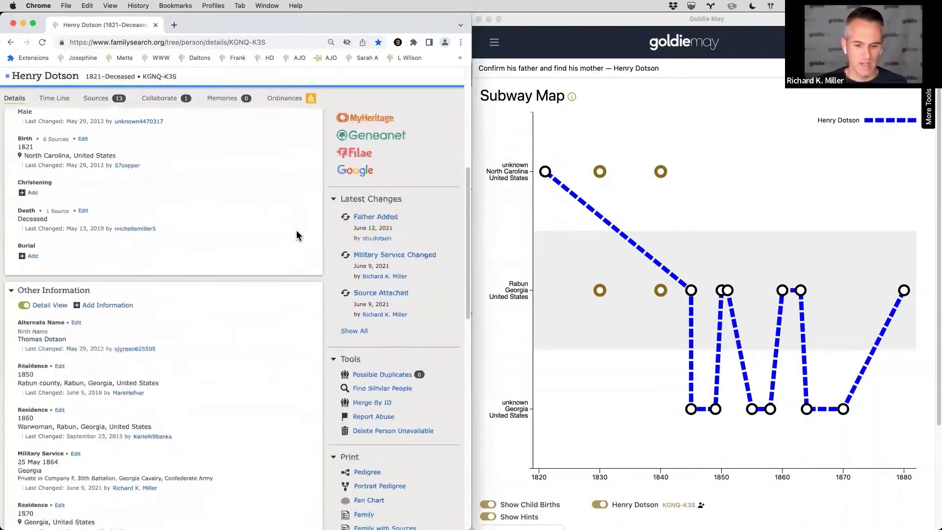
{"action": "scroll", "coordinate": [295, 230], "scroll_direction": "down", "scroll_amount": 8}
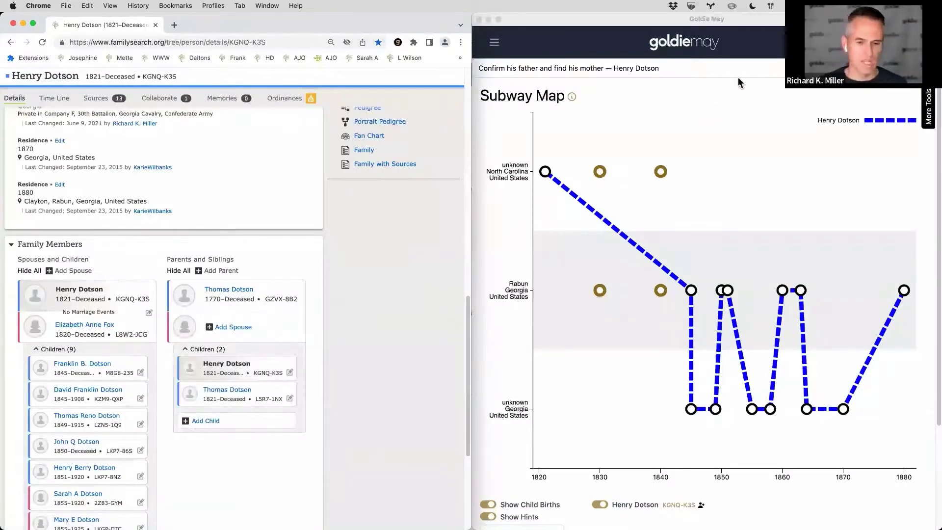
{"action": "scroll", "coordinate": [189, 210], "scroll_direction": "down", "scroll_amount": 2}
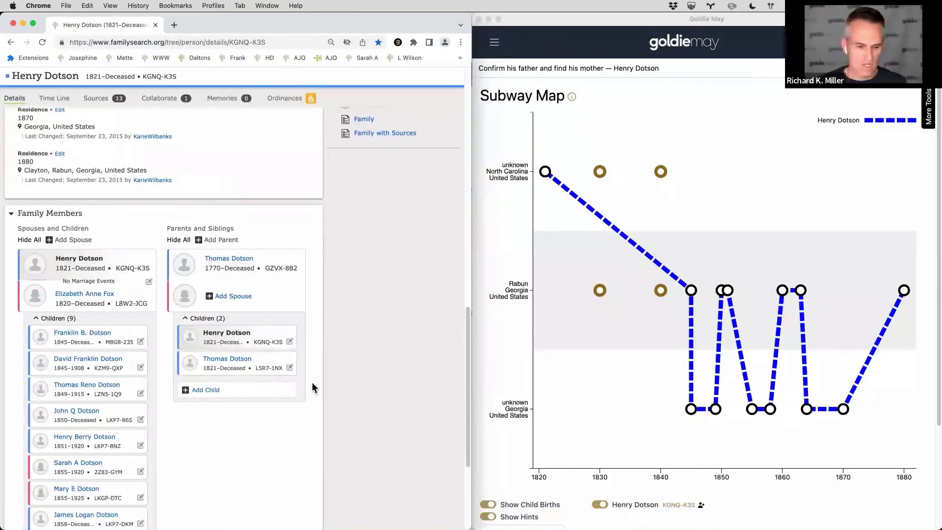
{"action": "scroll", "coordinate": [106, 304], "scroll_direction": "down", "scroll_amount": 4}
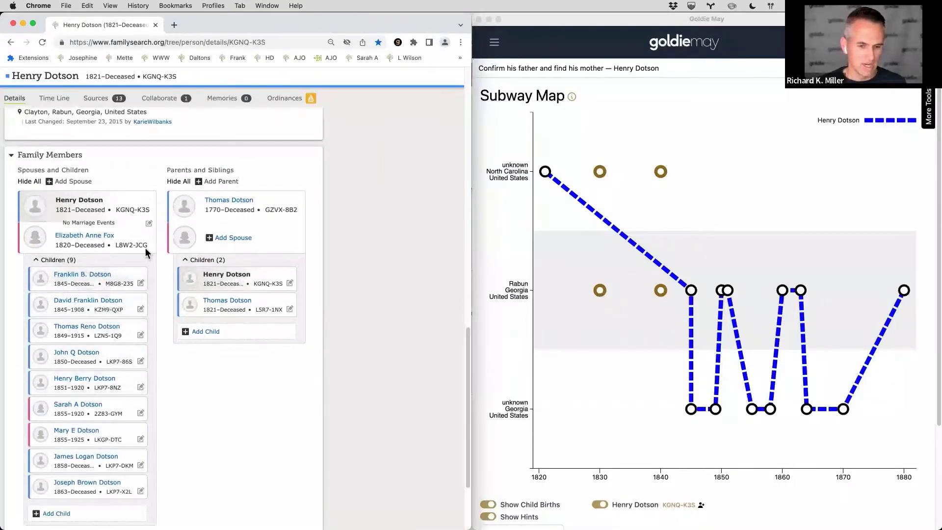
Show the ancestor's attached sources and examine the 1860 United States Census record and its household list
{"action": "left_click", "coordinate": [102, 102]}
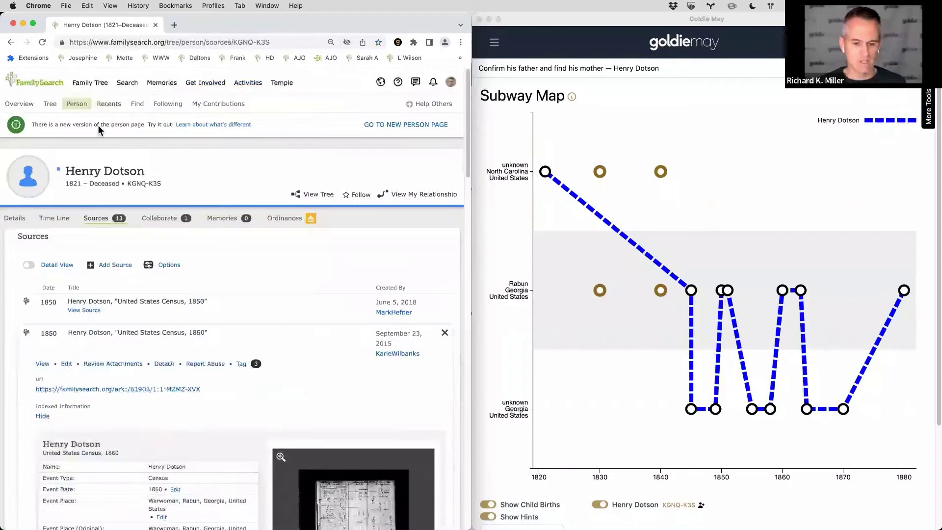
{"action": "scroll", "coordinate": [124, 337], "scroll_direction": "down", "scroll_amount": 5}
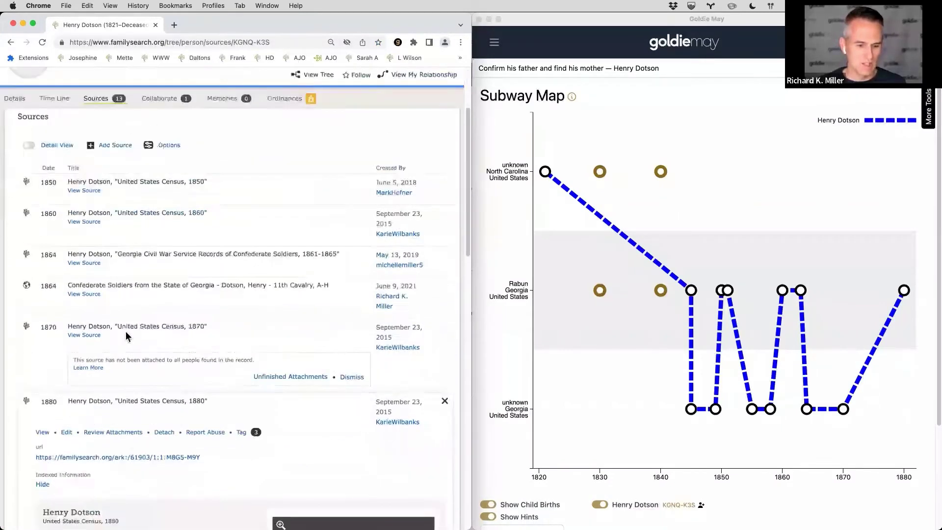
{"action": "left_click", "coordinate": [135, 209]}
{"action": "scroll", "coordinate": [152, 233], "scroll_direction": "down", "scroll_amount": 3}
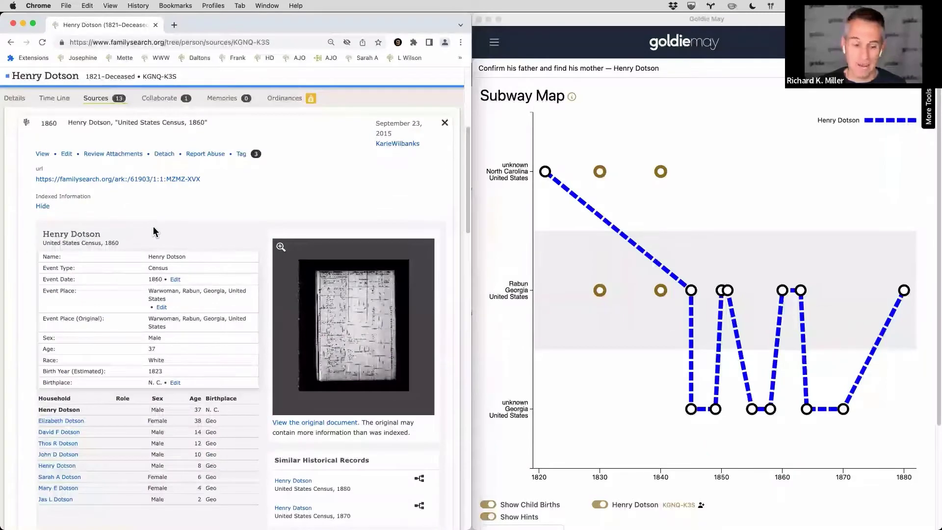
{"action": "scroll", "coordinate": [157, 242], "scroll_direction": "down", "scroll_amount": 10}
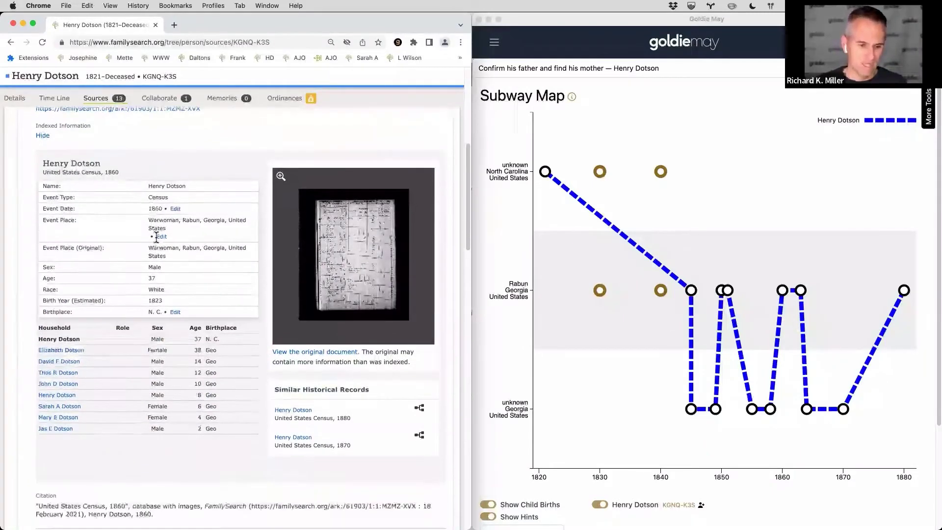
Examine the indexed information of the 1880 United States Census source, including the parents' birthplaces, and collapse it back into the source list
{"action": "scroll", "coordinate": [133, 367], "scroll_direction": "down", "scroll_amount": 10}
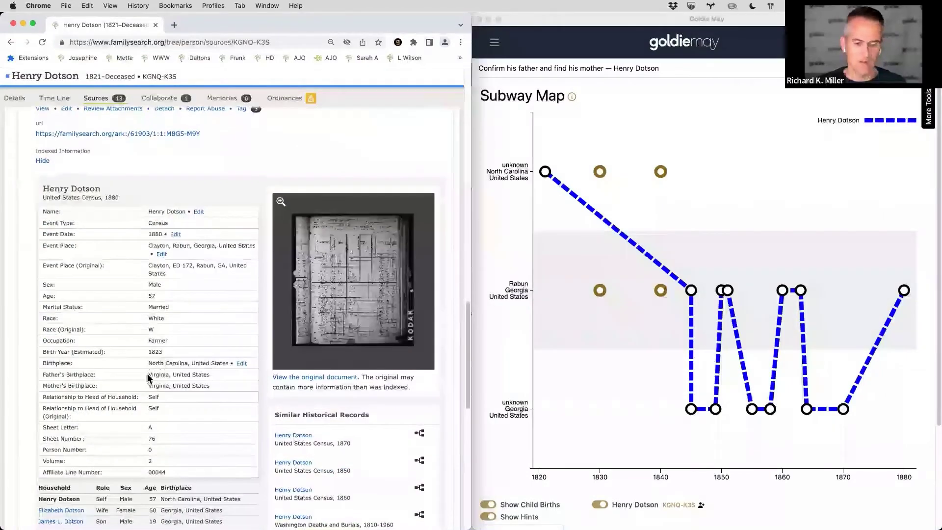
{"action": "scroll", "coordinate": [127, 178], "scroll_direction": "up", "scroll_amount": 7}
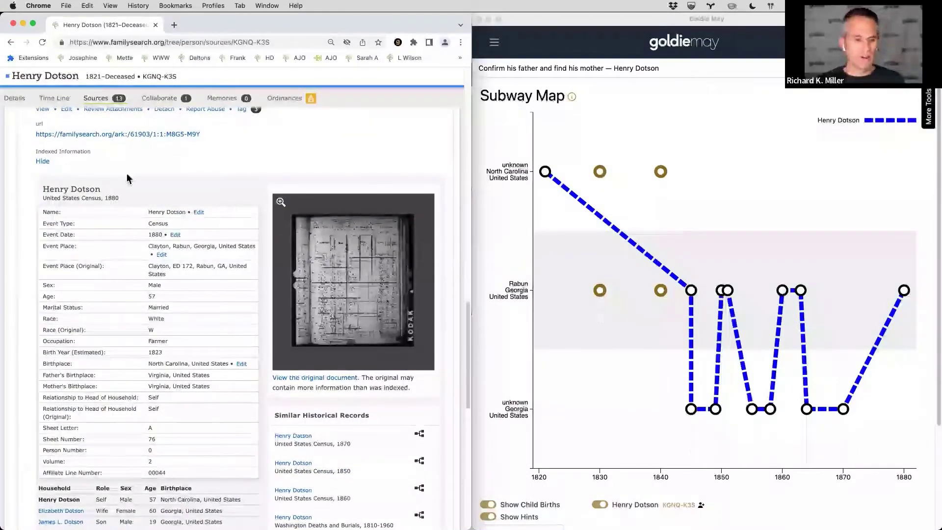
{"action": "scroll", "coordinate": [127, 177], "scroll_direction": "down", "scroll_amount": 9}
{"action": "scroll", "coordinate": [105, 357], "scroll_direction": "up", "scroll_amount": 11}
{"action": "left_click", "coordinate": [105, 356]}
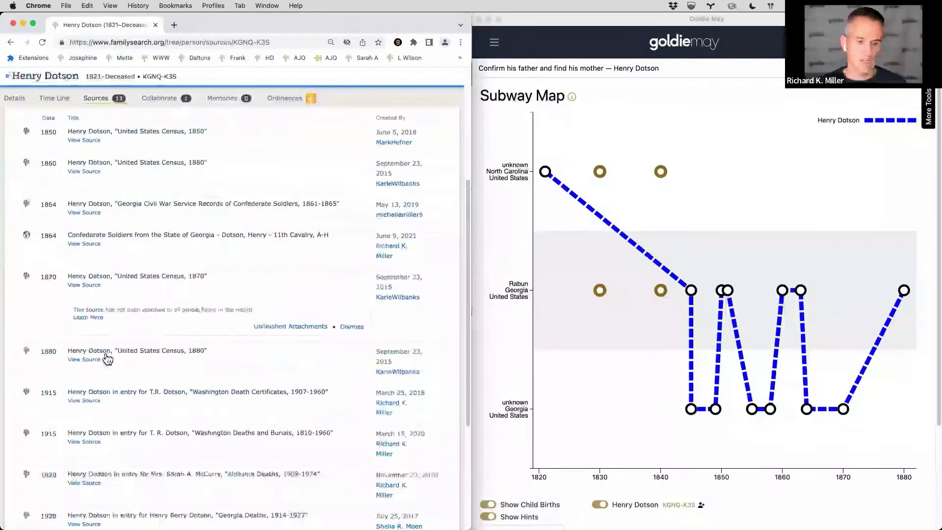
{"action": "scroll", "coordinate": [107, 360], "scroll_direction": "up", "scroll_amount": 1}
{"action": "scroll", "coordinate": [108, 360], "scroll_direction": "up", "scroll_amount": 1}
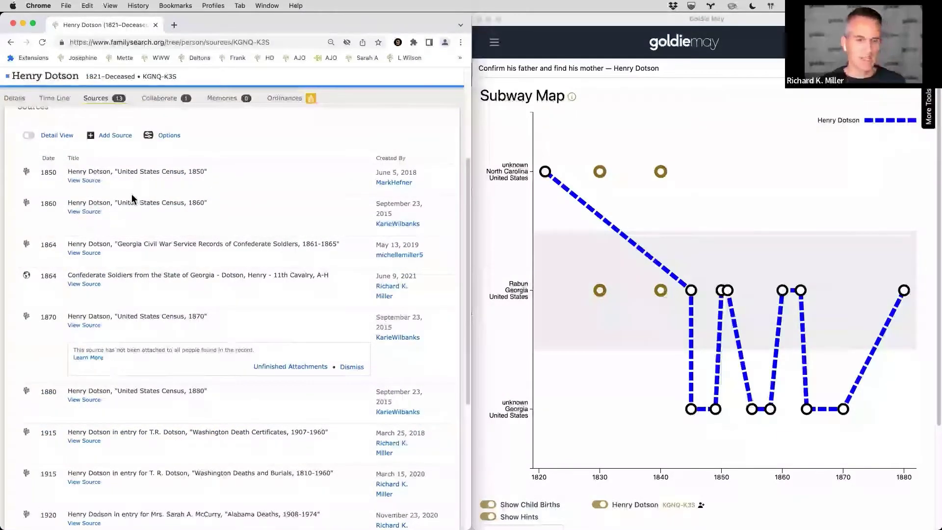
{"action": "scroll", "coordinate": [131, 198], "scroll_direction": "up", "scroll_amount": 1}
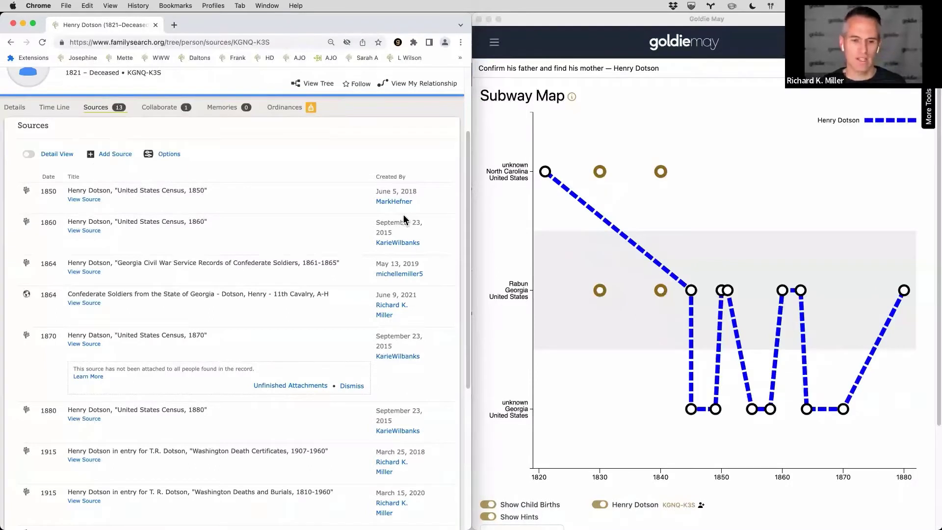
{"action": "scroll", "coordinate": [300, 203], "scroll_direction": "up", "scroll_amount": 1}
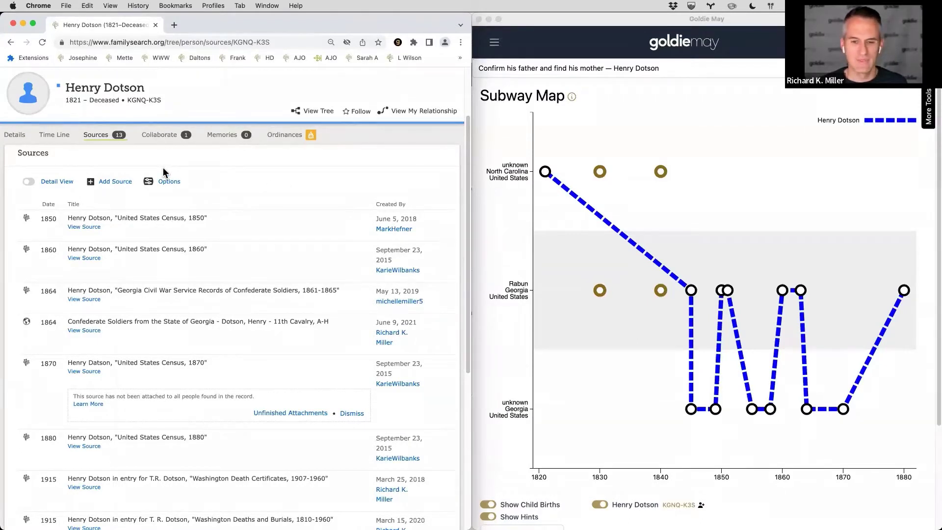
Return to the ancestor's details and review the family members, residences and vitals again
{"action": "left_click", "coordinate": [19, 137]}
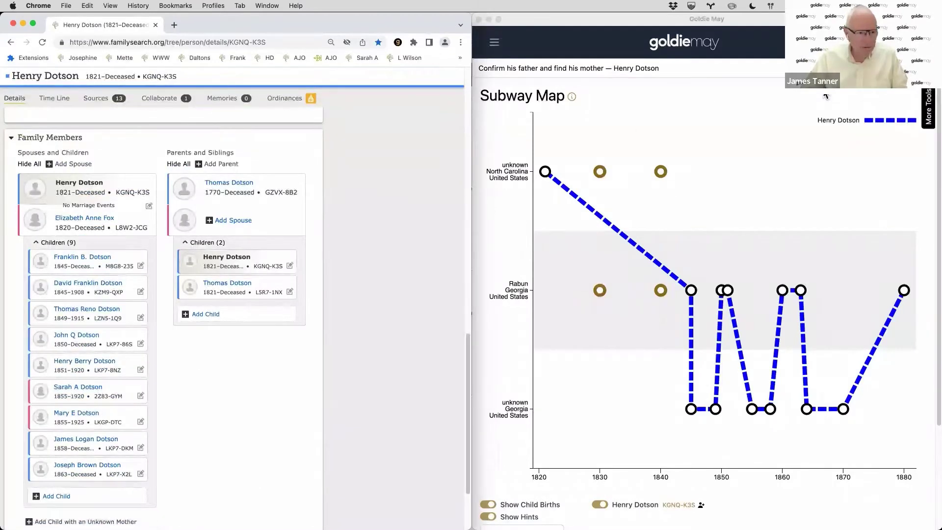
{"action": "scroll", "coordinate": [425, 167], "scroll_direction": "up", "scroll_amount": 5}
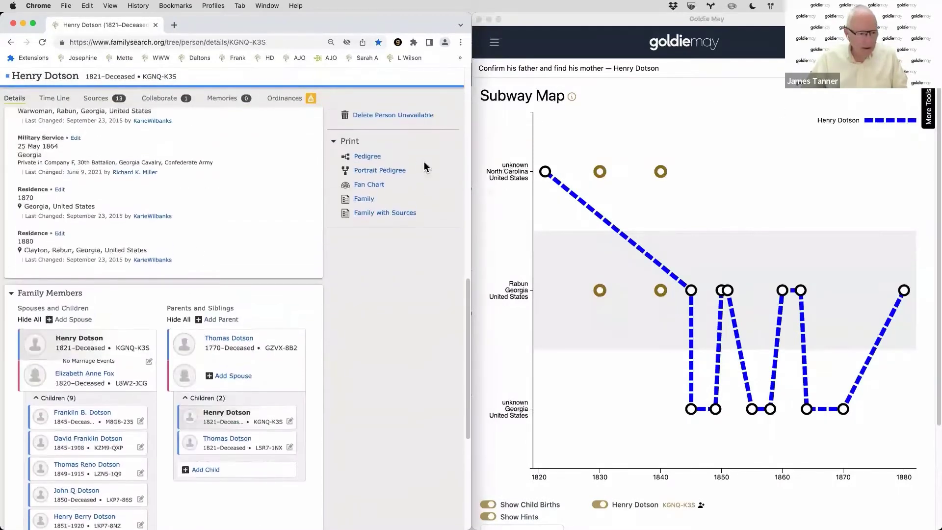
{"action": "scroll", "coordinate": [230, 328], "scroll_direction": "up", "scroll_amount": 10}
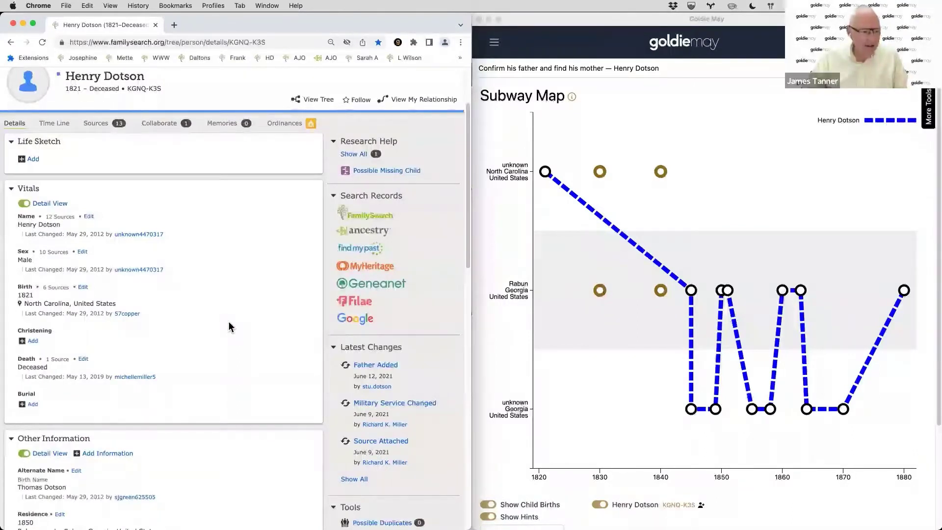
Reopen the ancestor's sources and examine the 1870 United States Census record with its household members
{"action": "left_click", "coordinate": [102, 125]}
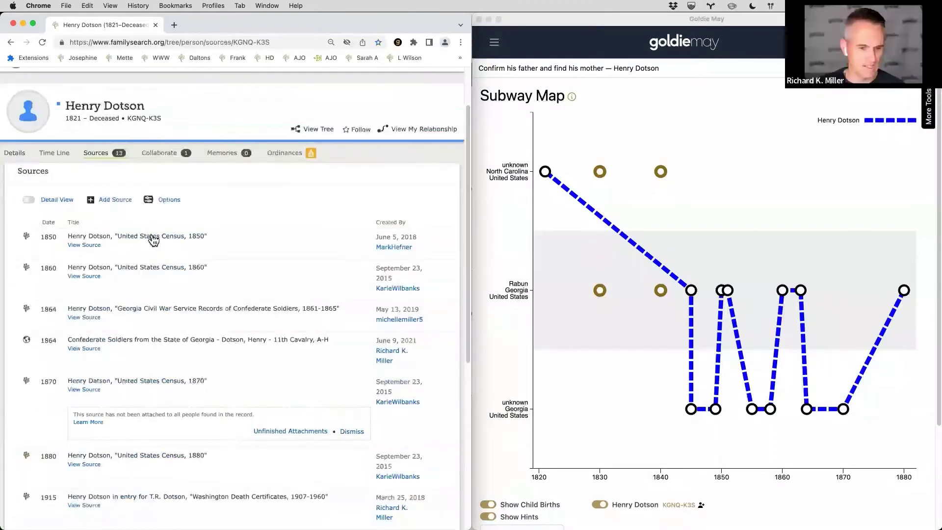
{"action": "scroll", "coordinate": [149, 265], "scroll_direction": "down", "scroll_amount": 2}
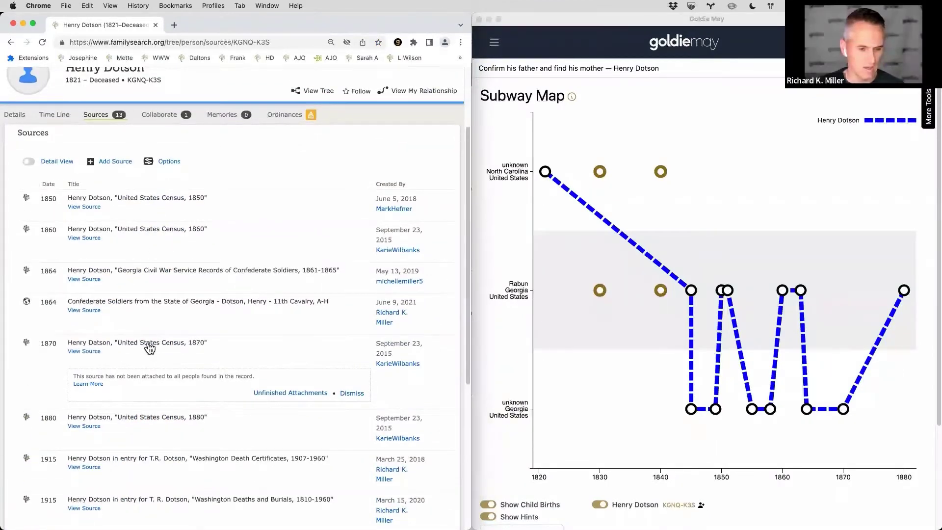
{"action": "left_click", "coordinate": [153, 344]}
{"action": "scroll", "coordinate": [150, 349], "scroll_direction": "down", "scroll_amount": 4}
{"action": "scroll", "coordinate": [149, 350], "scroll_direction": "down", "scroll_amount": 5}
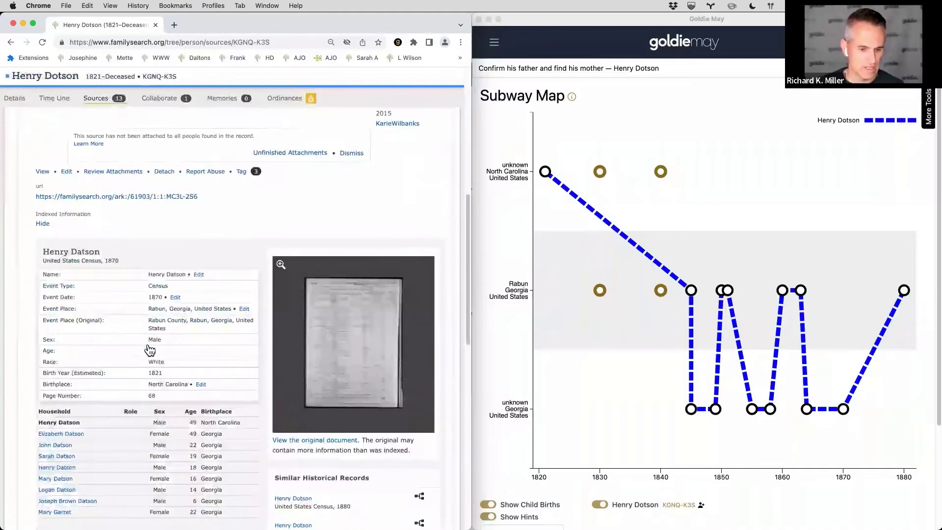
{"action": "scroll", "coordinate": [144, 346], "scroll_direction": "up", "scroll_amount": 2}
{"action": "scroll", "coordinate": [190, 375], "scroll_direction": "down", "scroll_amount": 3}
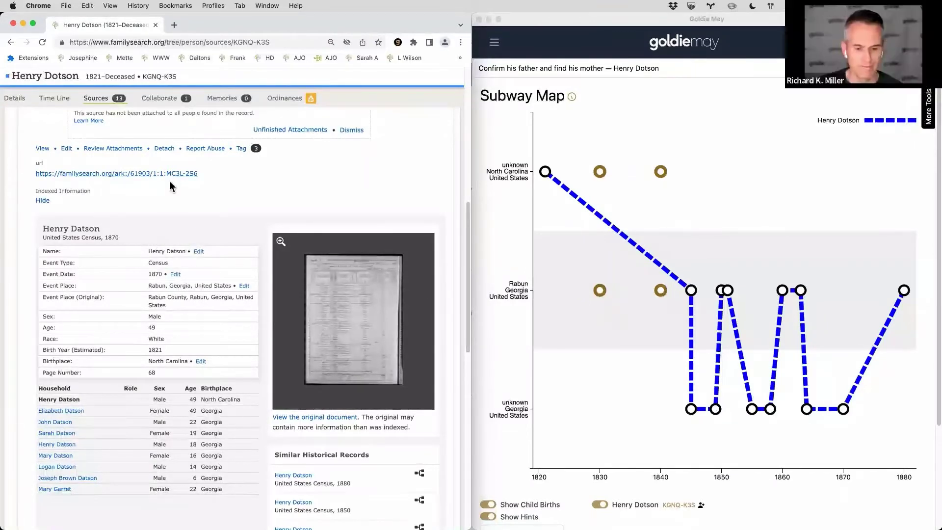
Expand the 1864 Georgia Civil War Service Records source and the 1850 United States Census source to view their indexed information
{"action": "scroll", "coordinate": [174, 181], "scroll_direction": "up", "scroll_amount": 3}
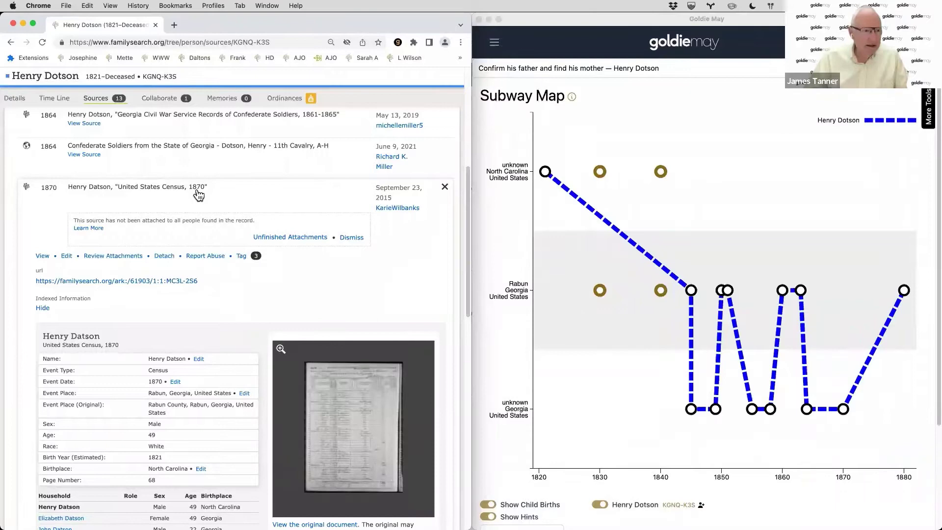
{"action": "scroll", "coordinate": [221, 204], "scroll_direction": "up", "scroll_amount": 3}
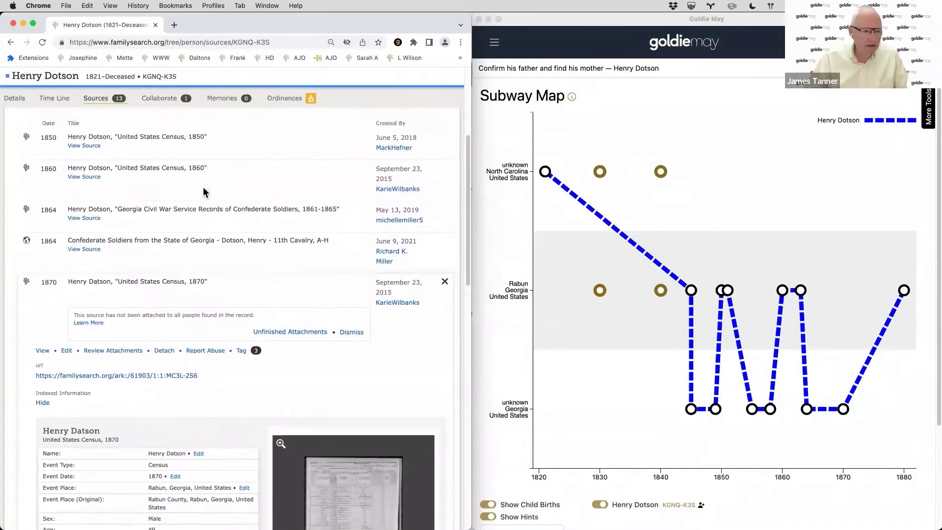
{"action": "left_click", "coordinate": [149, 250]}
{"action": "left_click", "coordinate": [147, 213]}
{"action": "scroll", "coordinate": [146, 147], "scroll_direction": "up", "scroll_amount": 2}
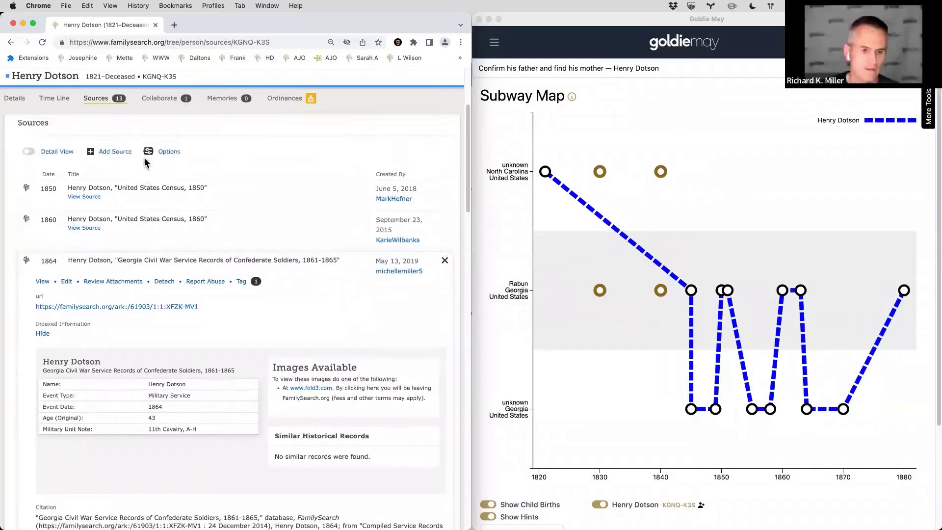
{"action": "left_click", "coordinate": [142, 192]}
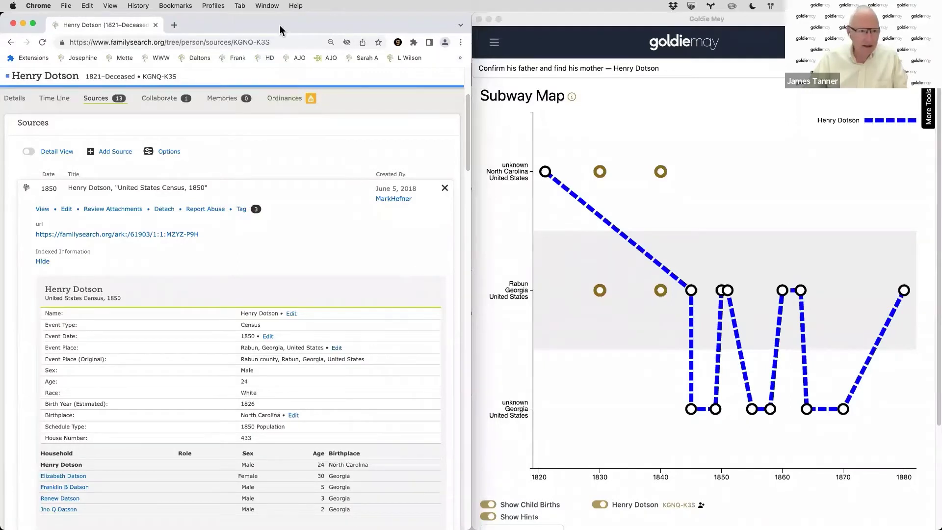
Search the web in a new tab for "georgia land grants" and open the Georgia, Headright and Bounty Land Records, 1783-1909 collection
{"action": "key", "text": "super+t"}
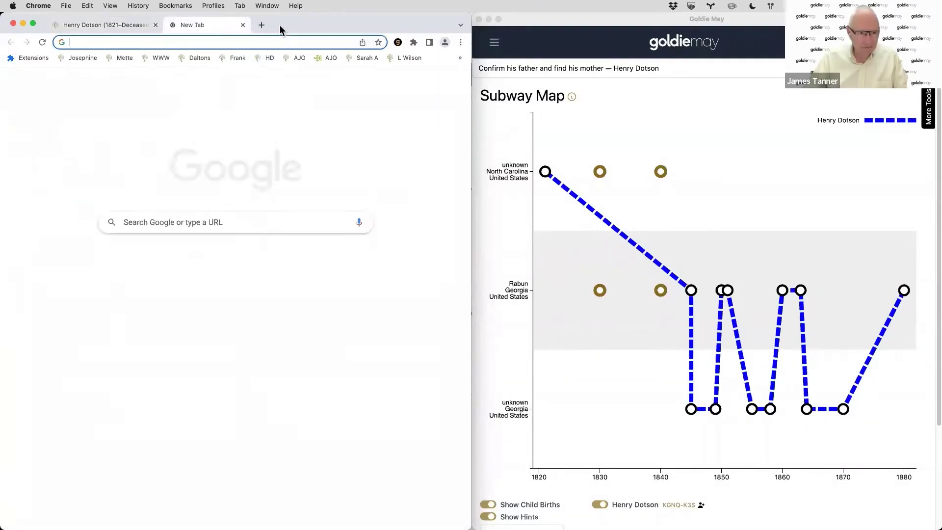
{"action": "type", "text": "georgia land grants"}
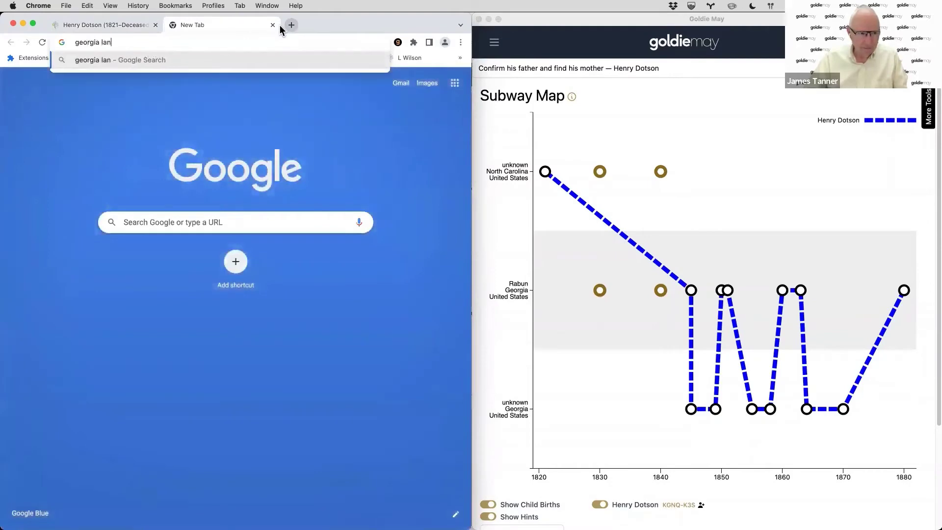
{"action": "key", "text": "Return"}
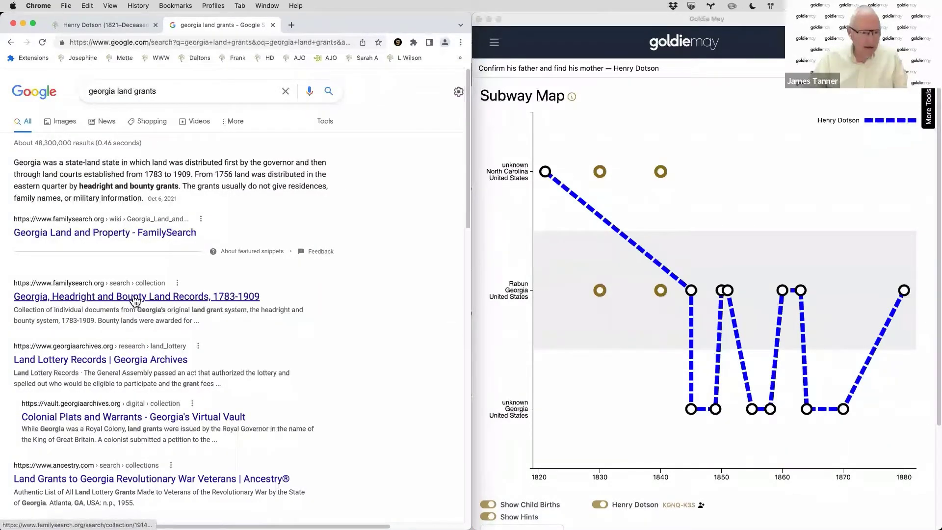
{"action": "left_click", "coordinate": [135, 299]}
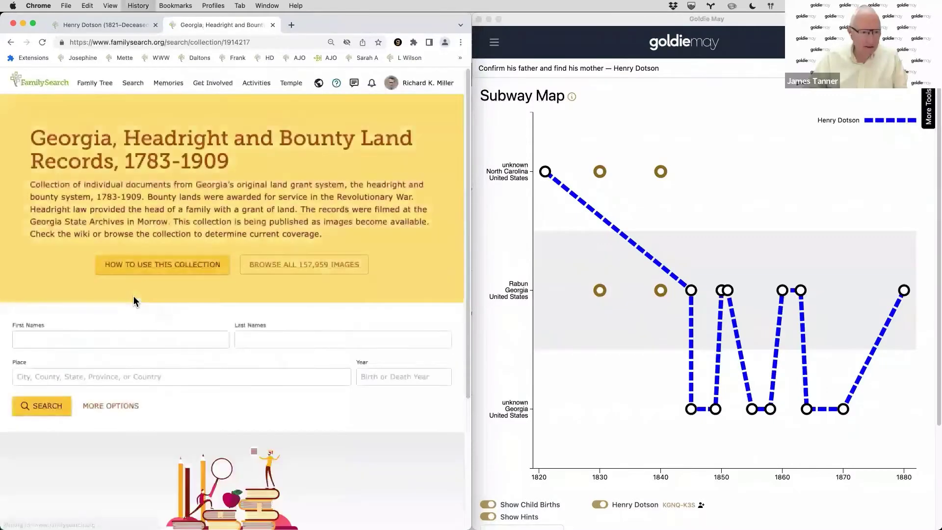
Go back to the search results and view the online resources in FamilySearch's Georgia Land and Property wiki article
{"action": "key", "text": "super+bracketleft"}
{"action": "left_click", "coordinate": [109, 235]}
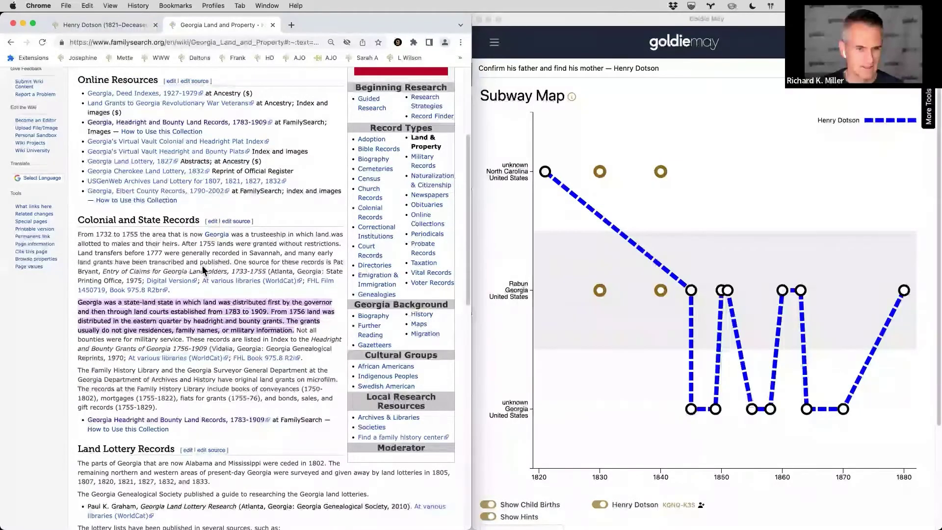
{"action": "scroll", "coordinate": [202, 266], "scroll_direction": "up", "scroll_amount": 2}
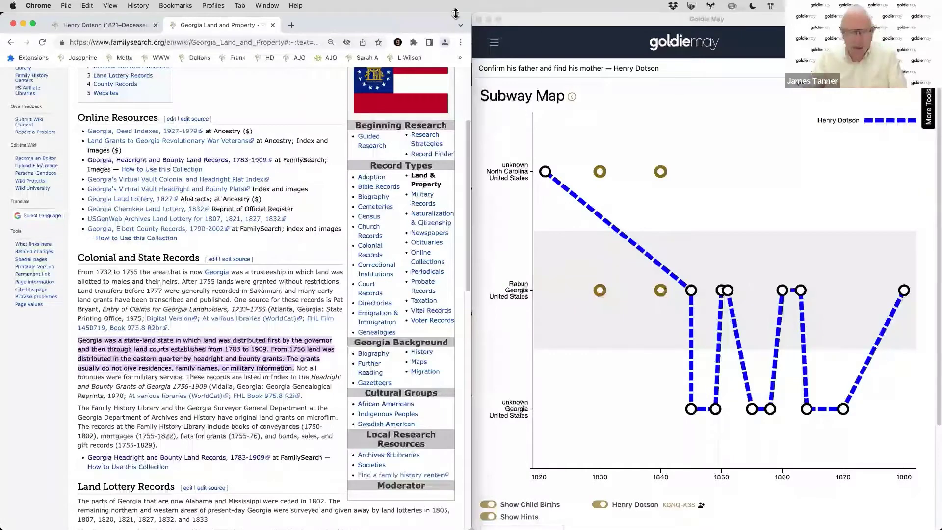
Switch back to the ancestor's sources page and collapse the 1850 United States Census source
{"action": "left_click", "coordinate": [85, 26]}
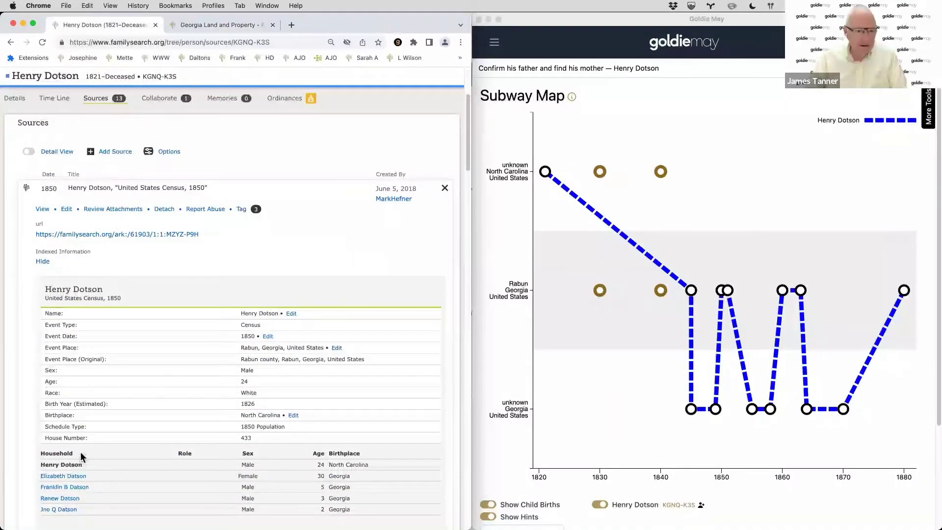
{"action": "scroll", "coordinate": [130, 206], "scroll_direction": "up", "scroll_amount": 2}
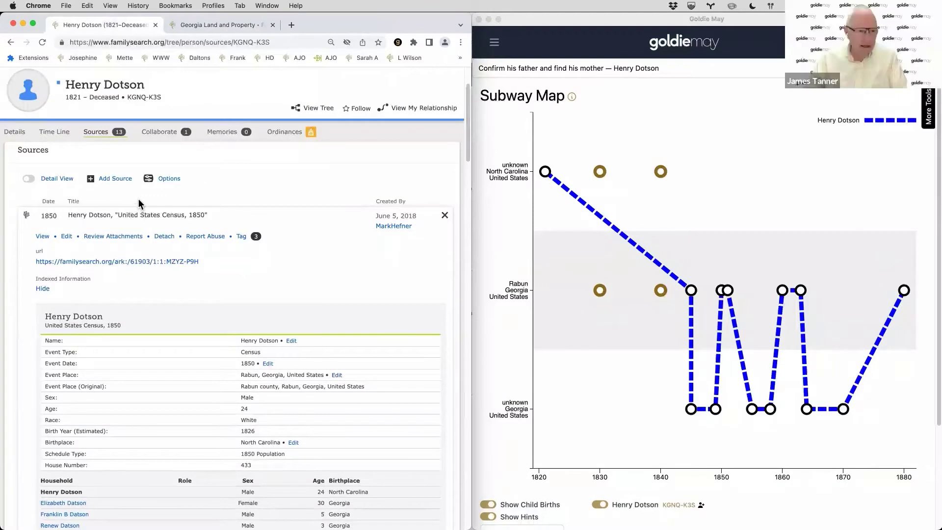
{"action": "left_click", "coordinate": [101, 221]}
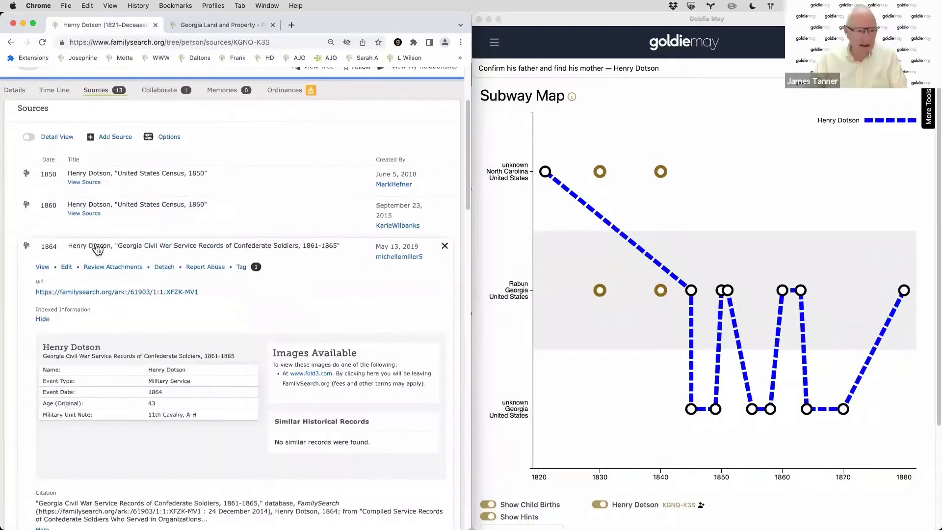
Collapse the 1864 Georgia Civil War Service Records and 1870 United States Census sources and look through the ancestor's full source list
{"action": "left_click", "coordinate": [98, 248]}
{"action": "scroll", "coordinate": [98, 232], "scroll_direction": "down", "scroll_amount": 2}
{"action": "left_click", "coordinate": [99, 232]}
{"action": "scroll", "coordinate": [99, 225], "scroll_direction": "down", "scroll_amount": 2}
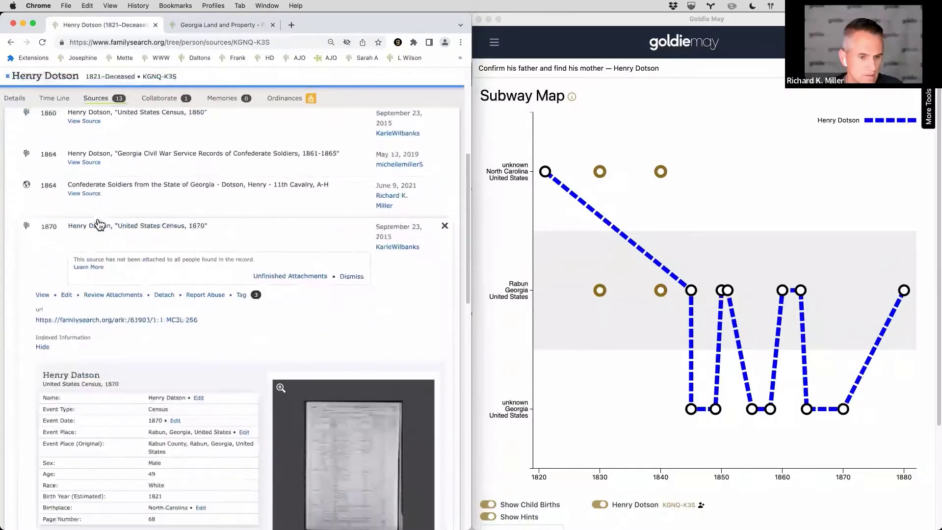
{"action": "left_click", "coordinate": [98, 227]}
{"action": "scroll", "coordinate": [97, 229], "scroll_direction": "down", "scroll_amount": 2}
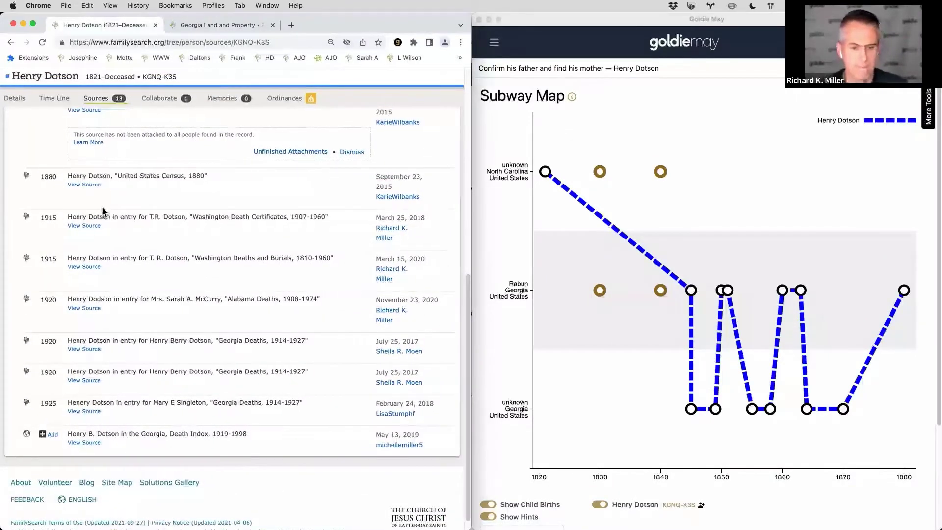
{"action": "scroll", "coordinate": [131, 201], "scroll_direction": "up", "scroll_amount": 3}
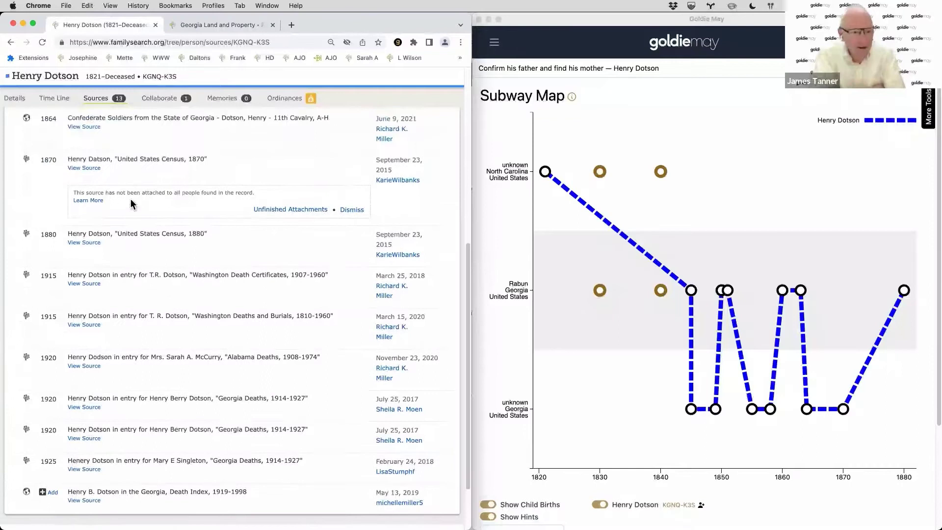
{"action": "scroll", "coordinate": [131, 202], "scroll_direction": "up", "scroll_amount": 3}
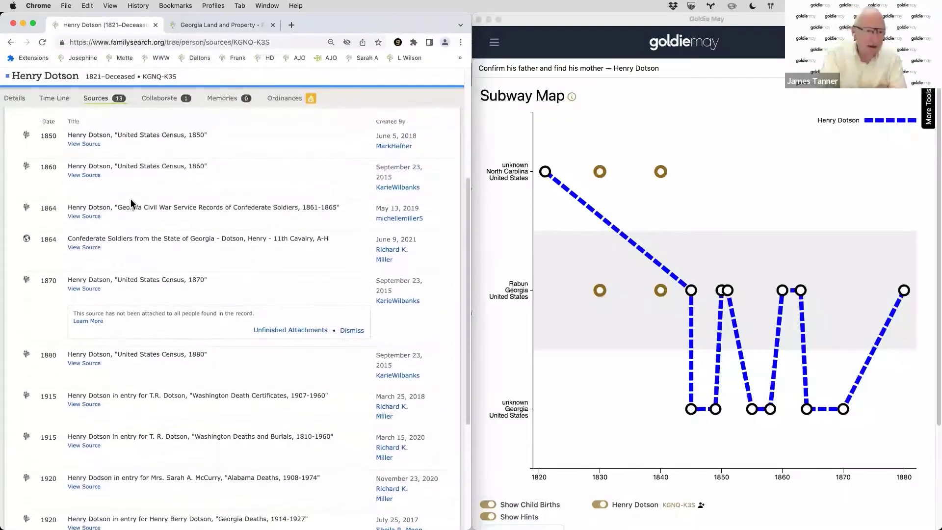
{"action": "scroll", "coordinate": [131, 203], "scroll_direction": "up", "scroll_amount": 1}
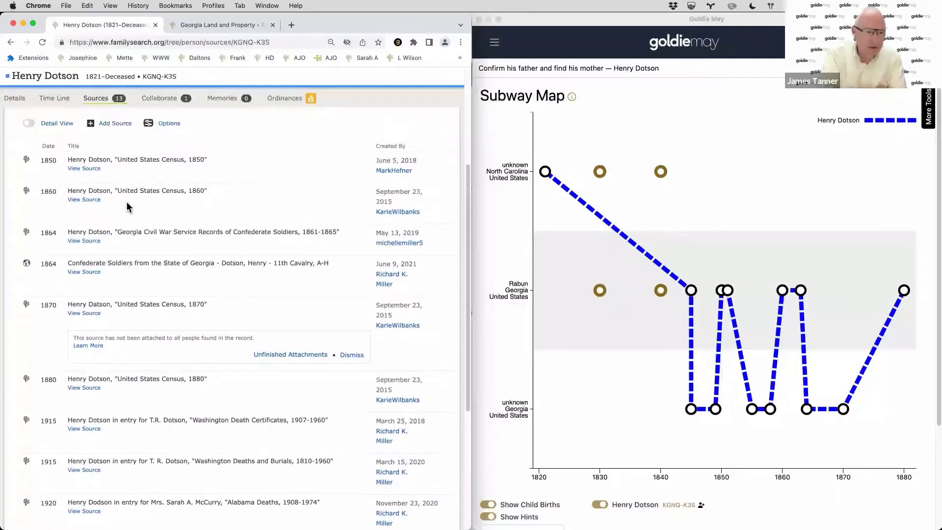
{"action": "scroll", "coordinate": [126, 202], "scroll_direction": "up", "scroll_amount": 1}
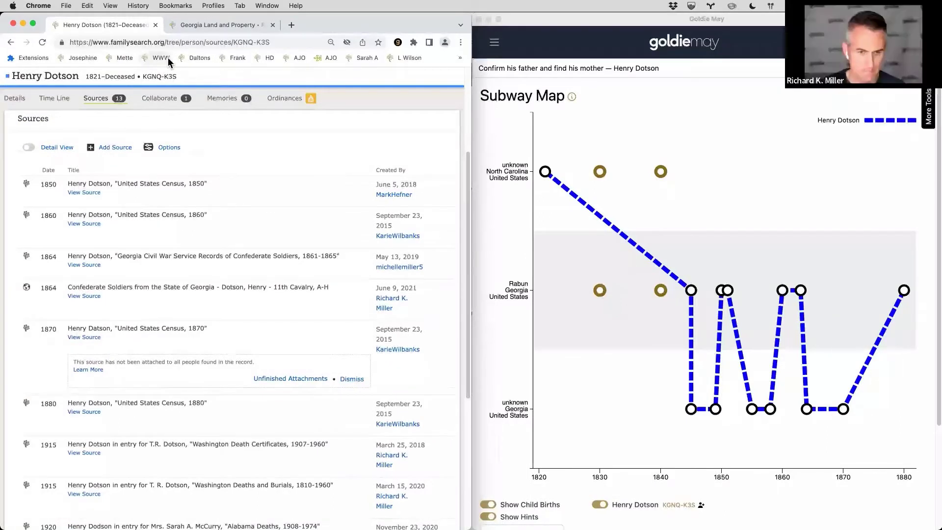
Search the FamilySearch Wiki in a new tab for "georgia land records" and view the Georgia Land and Property article's online resources
{"action": "key", "text": "super+t"}
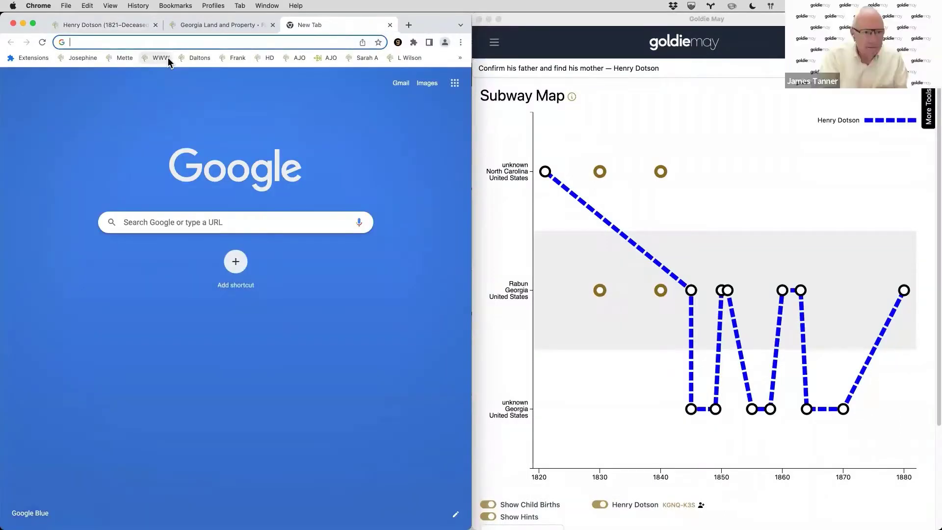
{"action": "type", "text": "fw georgia land records"}
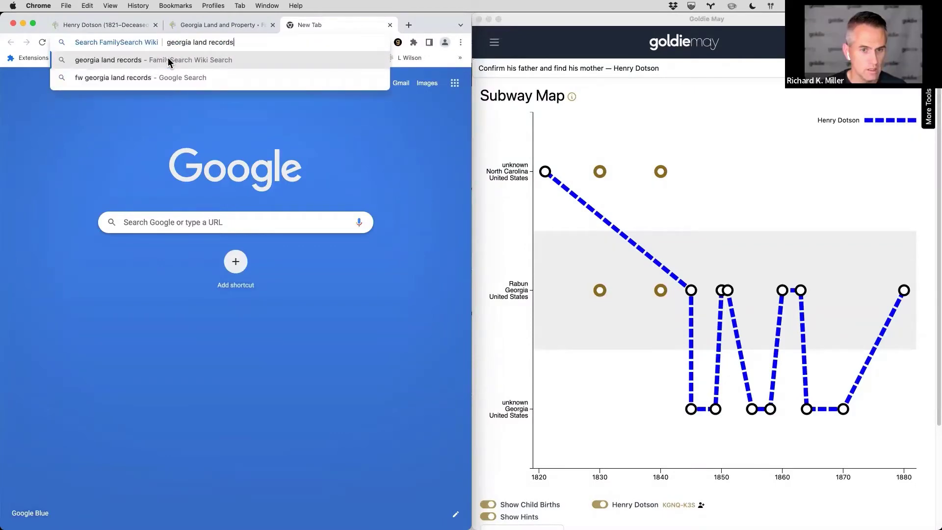
{"action": "key", "text": "Return"}
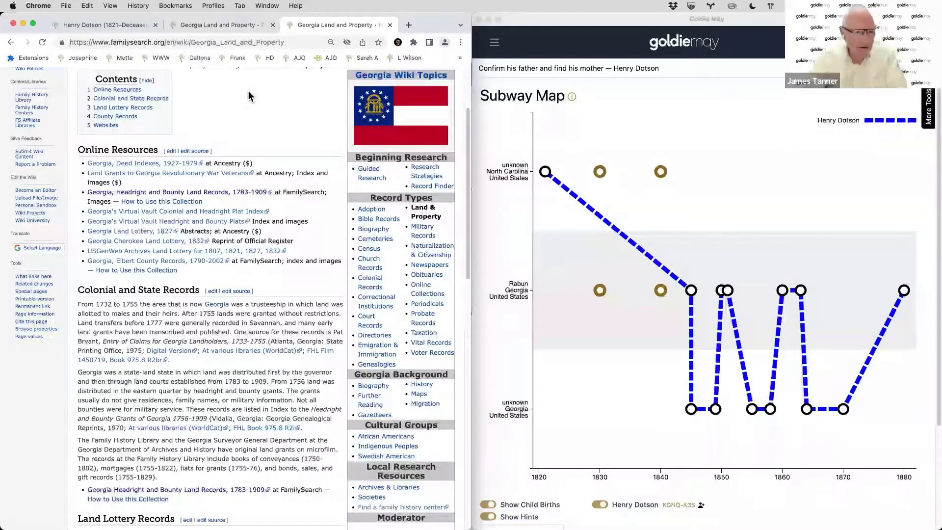
{"action": "scroll", "coordinate": [243, 93], "scroll_direction": "down", "scroll_amount": 3}
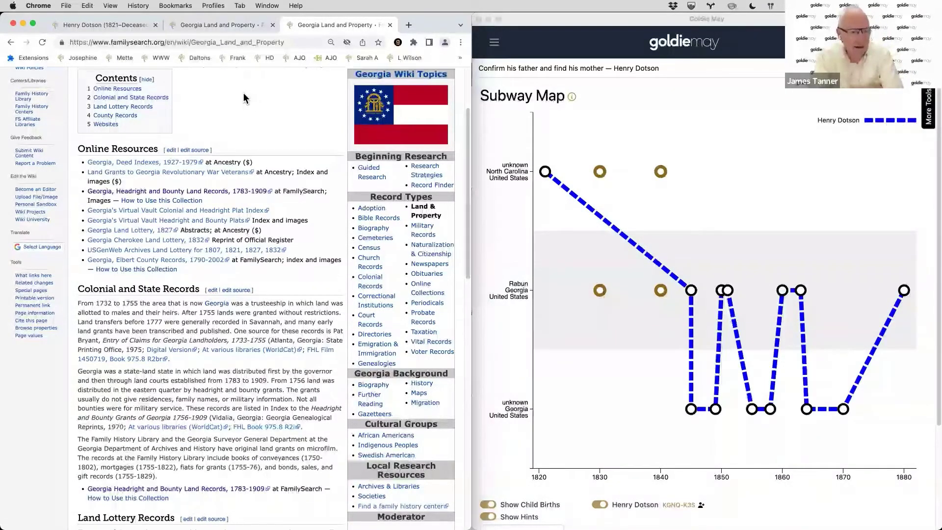
{"action": "scroll", "coordinate": [244, 93], "scroll_direction": "up", "scroll_amount": 2}
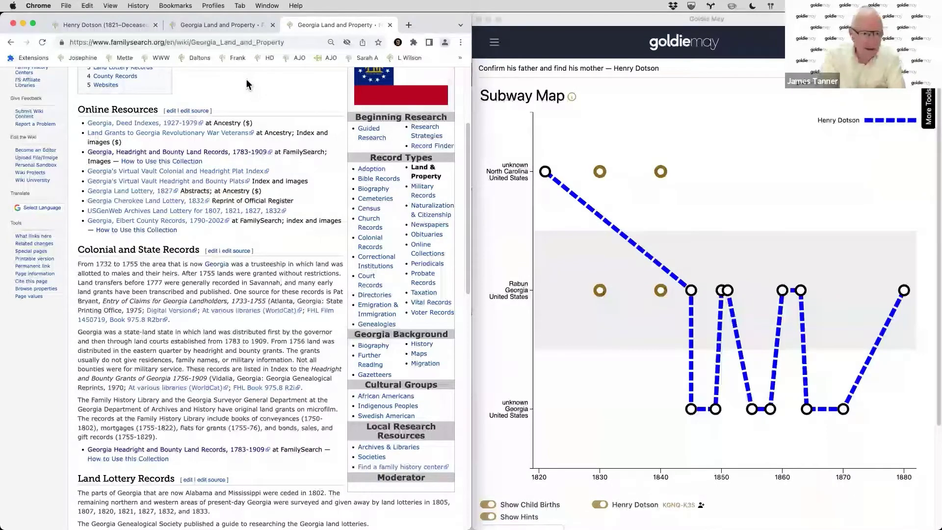
Open the Georgia Land Lottery, 1827 collection on Ancestry in a new tab and search it for the ancestor's first and last name
{"action": "left_click", "coordinate": [152, 192], "text": "super"}
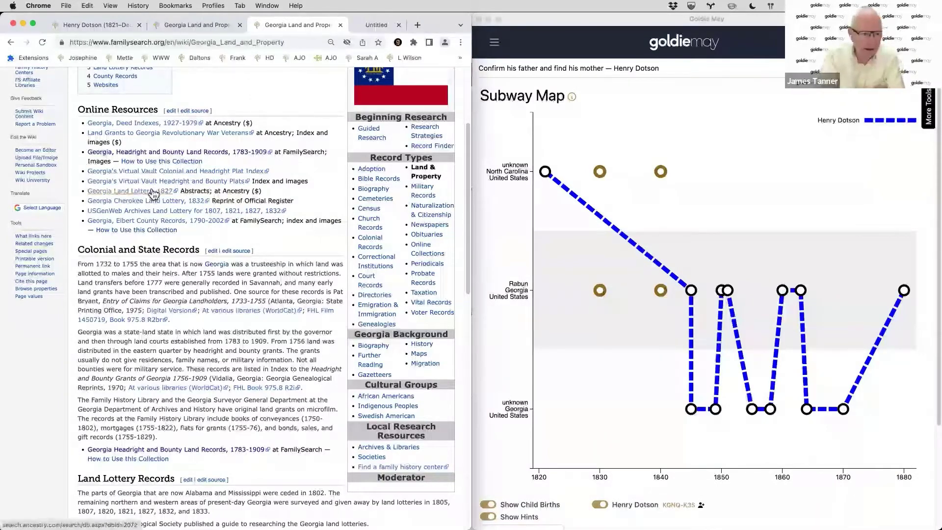
{"action": "key", "text": "ctrl+Tab"}
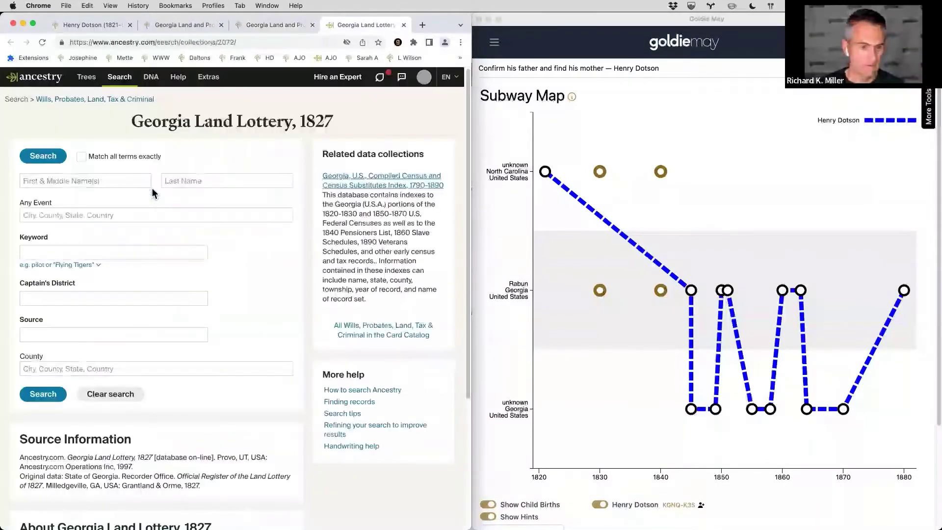
{"action": "left_click", "coordinate": [93, 182]}
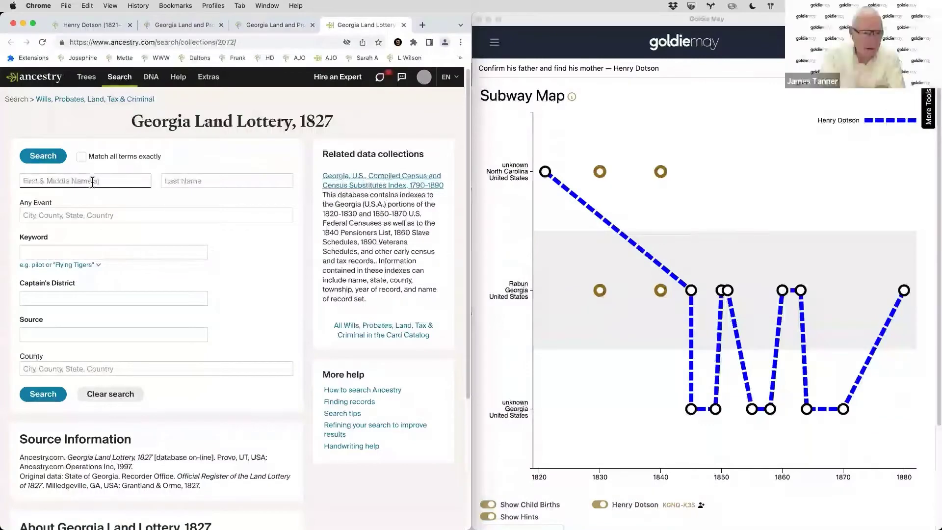
{"action": "type", "text": "Henry"}
{"action": "key", "text": "Tab"}
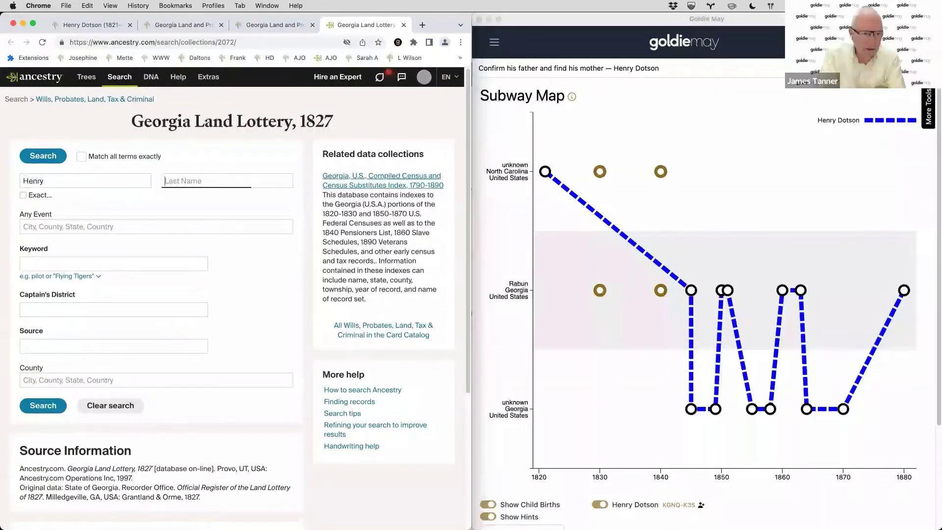
{"action": "type", "text": "Dotson"}
{"action": "key", "text": "Return"}
Remove the first name from the Georgia Land Lottery, 1827 search and search by the ancestor's surname only
{"action": "double_click", "coordinate": [135, 196]}
{"action": "key", "text": "BackSpace"}
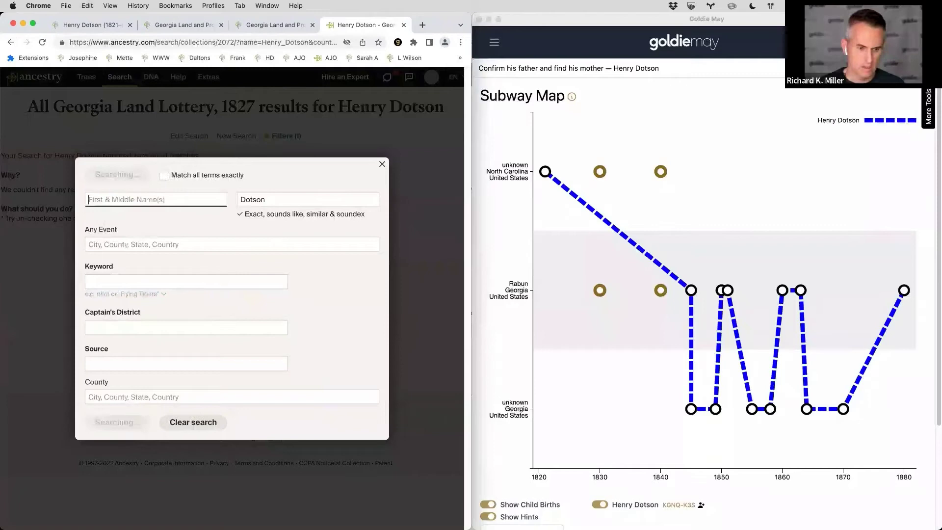
{"action": "key", "text": "Return"}
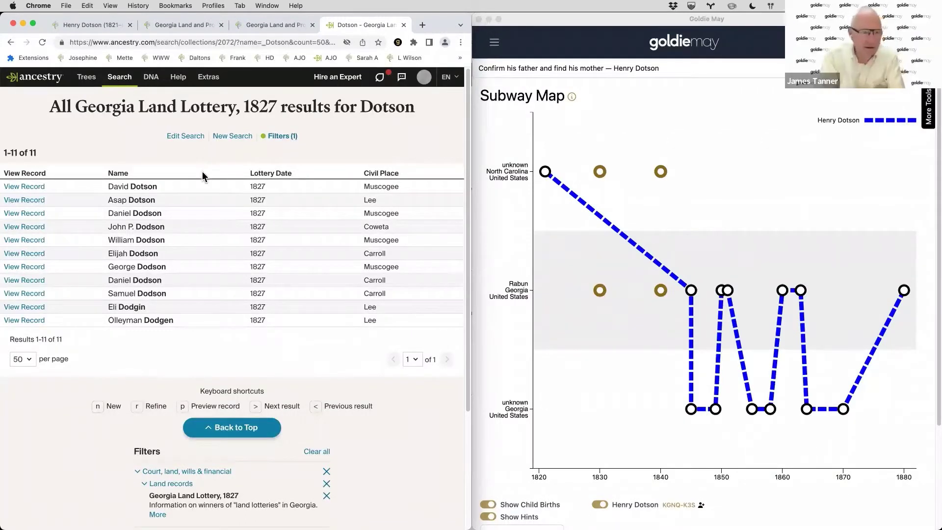
Return to the wiki article, open the Georgia Cherokee Land Lottery, 1832 resource and skim its AccessGenealogy page
{"action": "key", "text": "ctrl+shift+Tab"}
{"action": "left_click", "coordinate": [132, 202]}
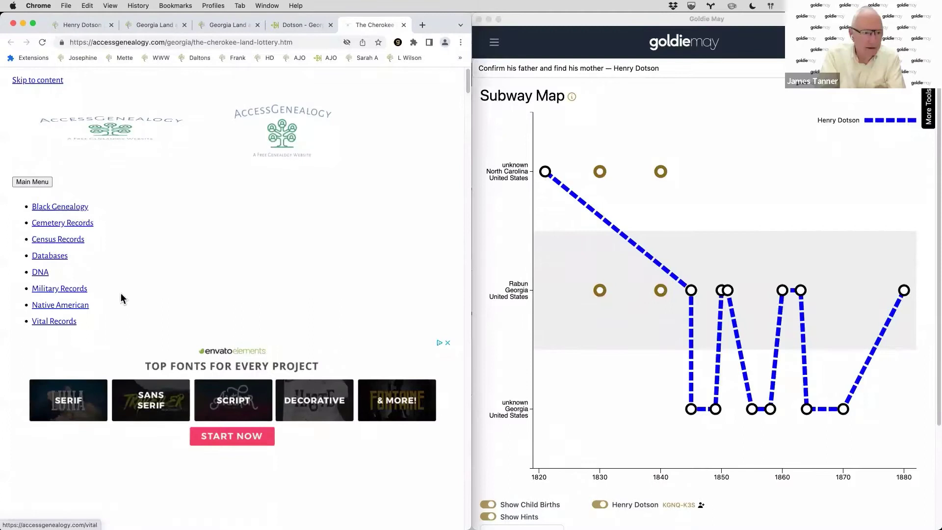
{"action": "scroll", "coordinate": [139, 281], "scroll_direction": "down", "scroll_amount": 4}
{"action": "scroll", "coordinate": [138, 277], "scroll_direction": "up", "scroll_amount": 4}
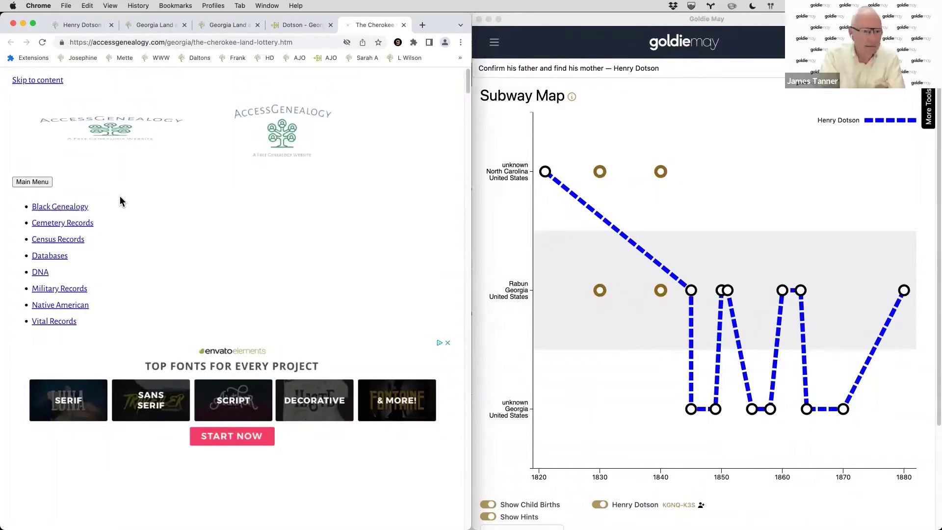
From the wiki article, search the FamilySearch Catalog for the keywords "georgia cherokee land lottery" and limit the results to online availability
{"action": "key", "text": "ctrl+shift+Tab"}
{"action": "key", "text": "ctrl+shift+Tab"}
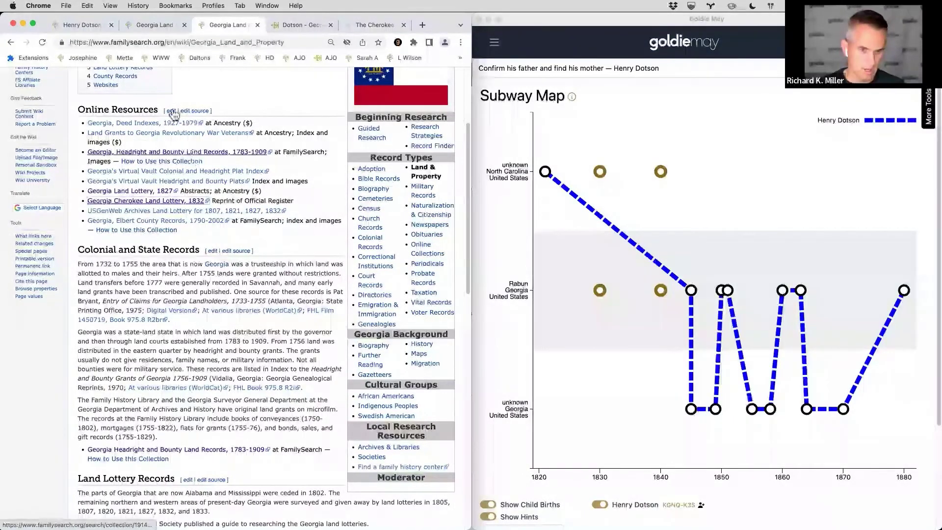
{"action": "scroll", "coordinate": [175, 114], "scroll_direction": "up", "scroll_amount": 5}
{"action": "left_click", "coordinate": [127, 90]}
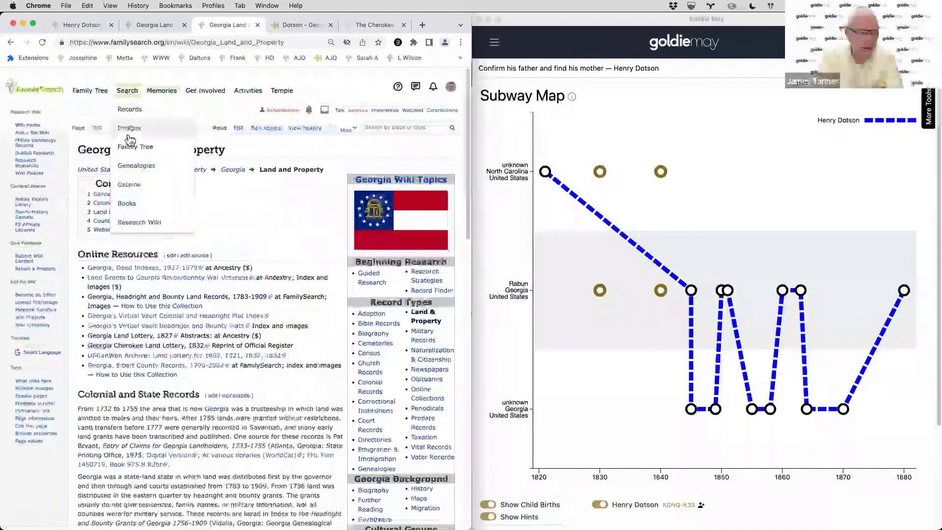
{"action": "left_click", "coordinate": [131, 183]}
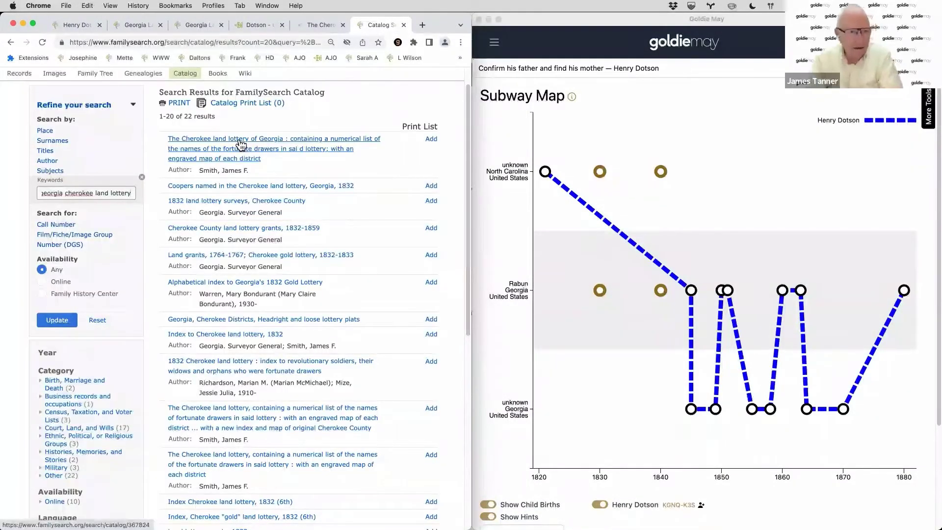
{"action": "left_click", "coordinate": [67, 282]}
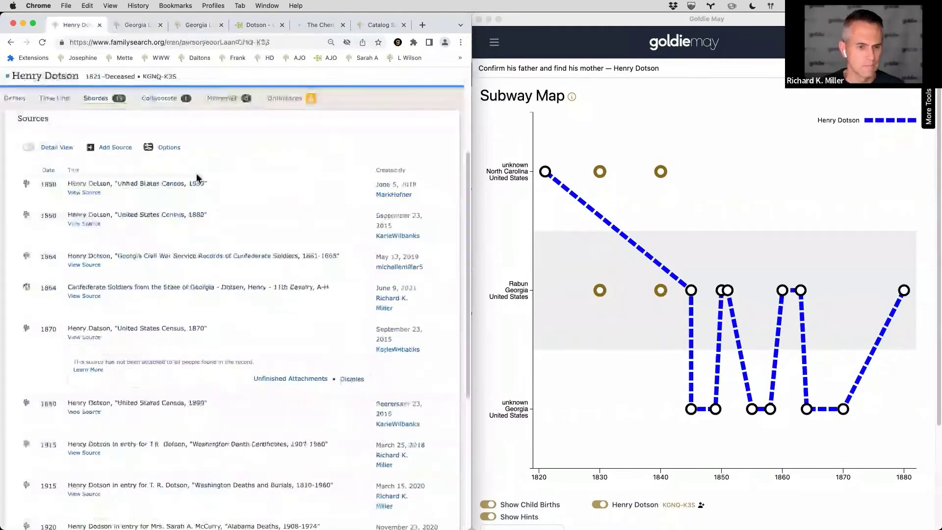
Expand the 1850 United States Census source on the ancestor's sources page, and return to the catalog's Cherokee land lottery results
{"action": "left_click", "coordinate": [124, 186]}
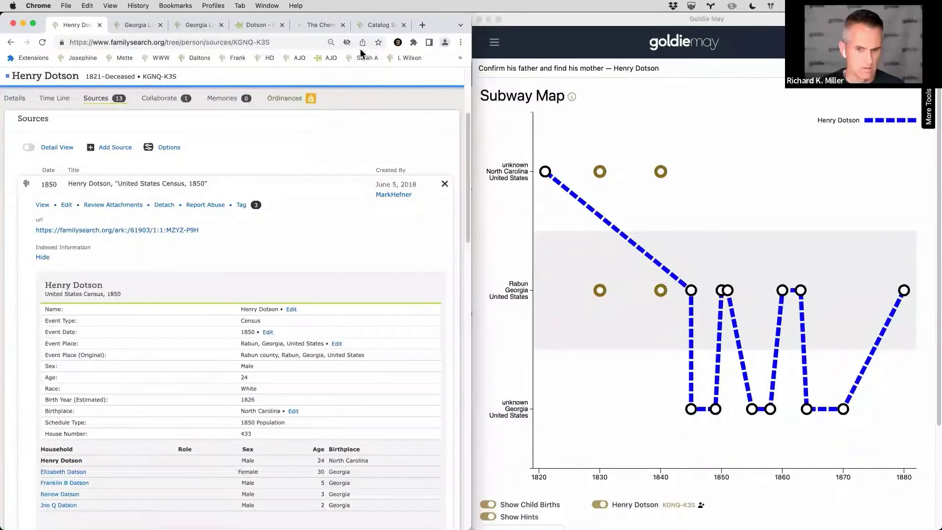
{"action": "left_click", "coordinate": [378, 25]}
{"action": "left_click", "coordinate": [94, 222]}
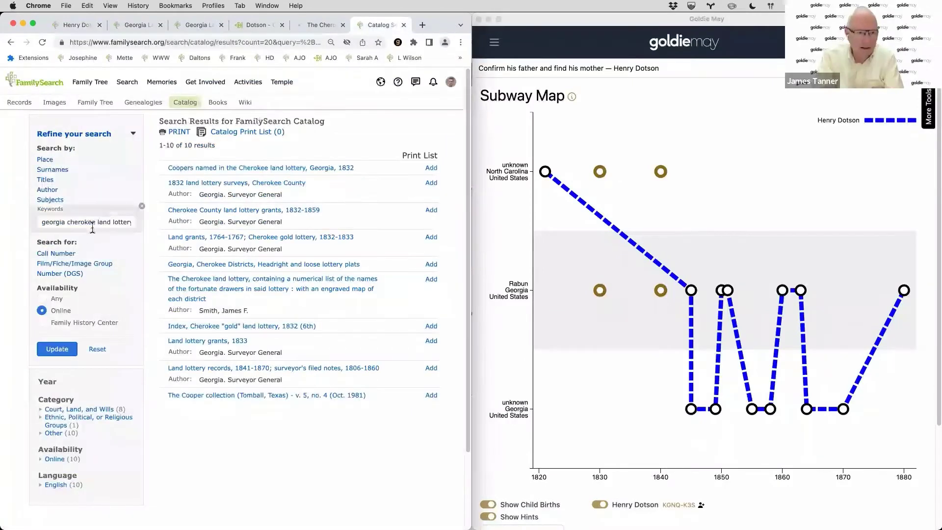
{"action": "triple_click", "coordinate": [94, 222]}
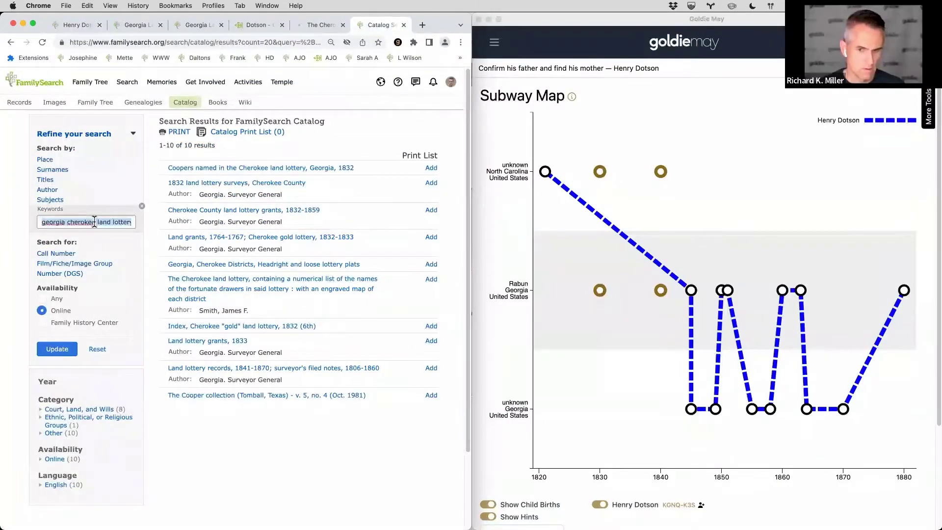
Open the FamilySearch Catalog for Rabun, Georgia from Goldie May's Subway Map and expand the county's Land and property records
{"action": "left_click", "coordinate": [511, 287]}
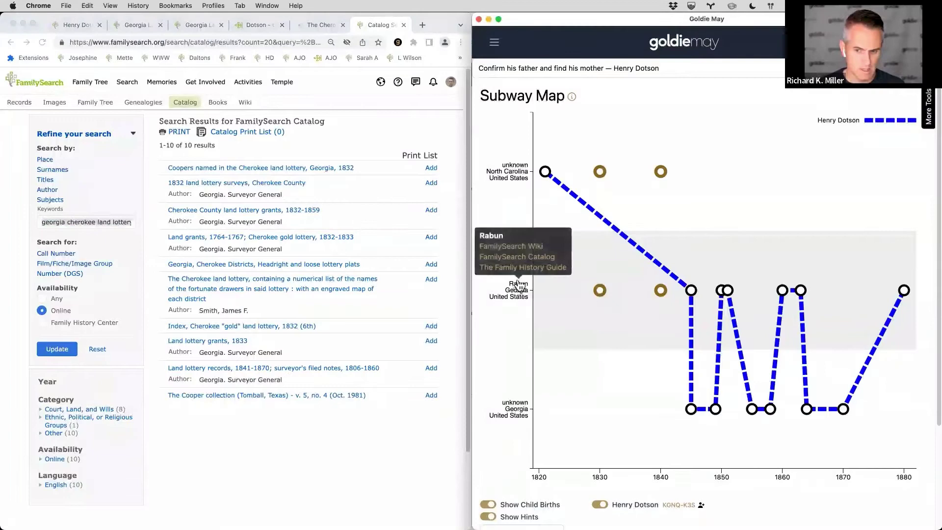
{"action": "left_click", "coordinate": [483, 253]}
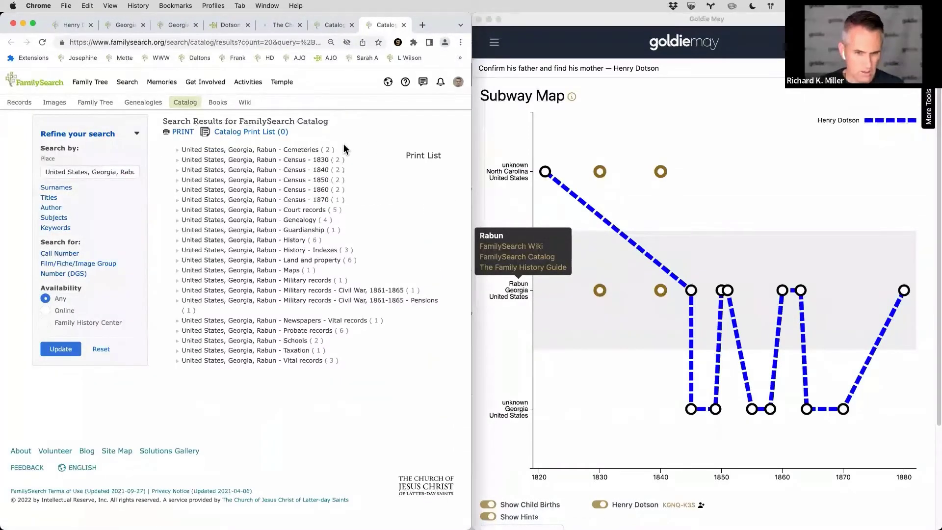
{"action": "left_click", "coordinate": [291, 261]}
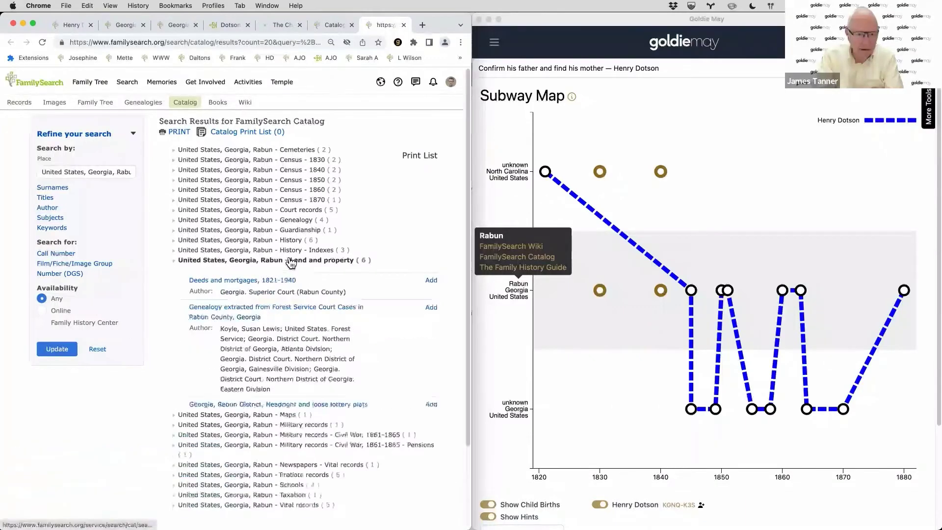
{"action": "scroll", "coordinate": [294, 260], "scroll_direction": "down", "scroll_amount": 5}
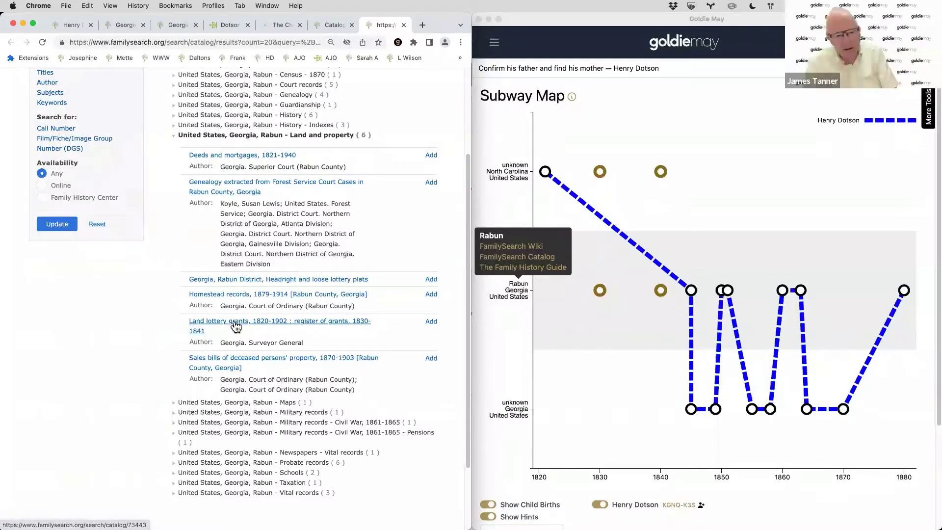
Open the catalog entry "Land lottery grants, 1820-1902 : register of grants, 1830-1841" in a new tab and view its digitized film images
{"action": "left_click", "coordinate": [235, 326], "text": "super"}
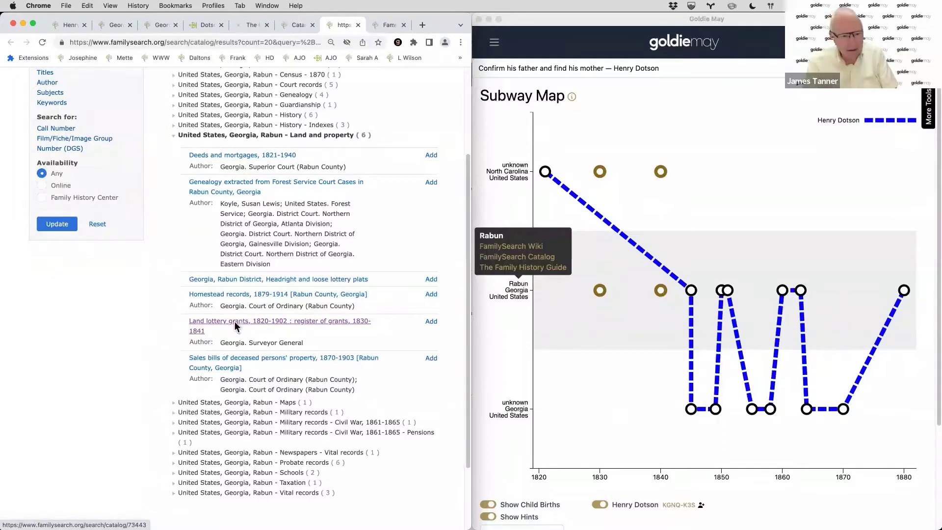
{"action": "key", "text": "ctrl+Tab"}
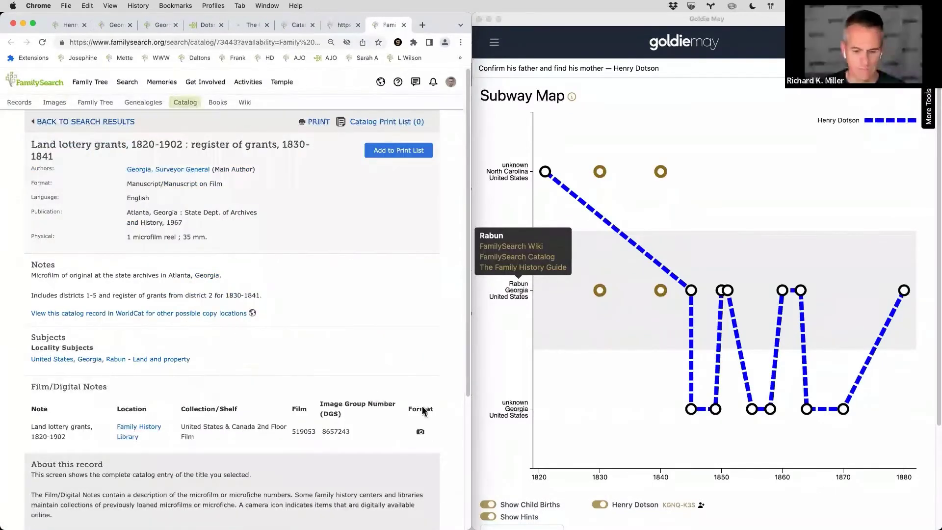
{"action": "left_click", "coordinate": [421, 436]}
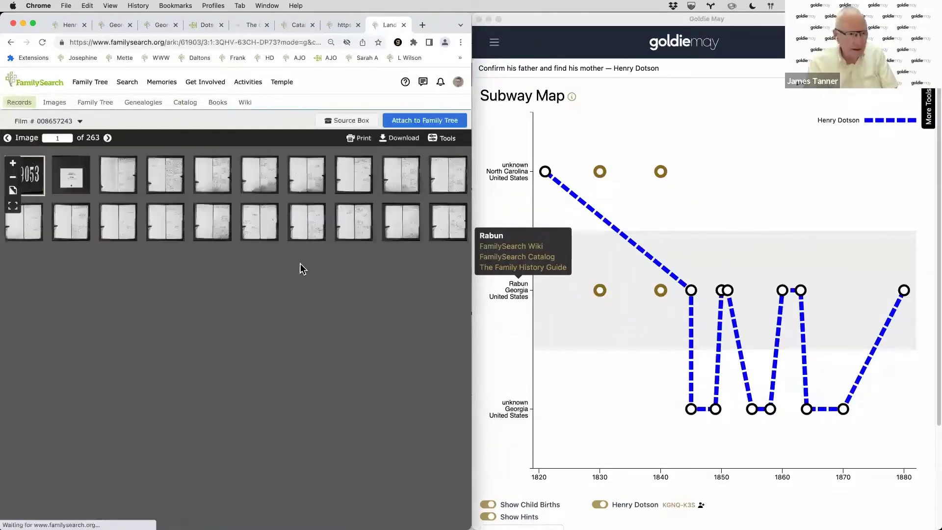
{"action": "key", "text": "ctrl+shift+Tab"}
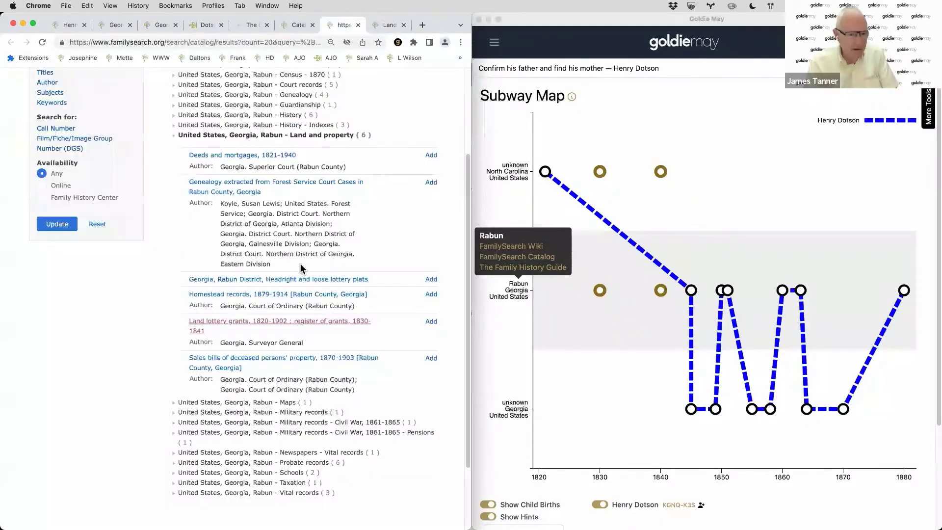
{"action": "key", "text": "ctrl+Tab"}
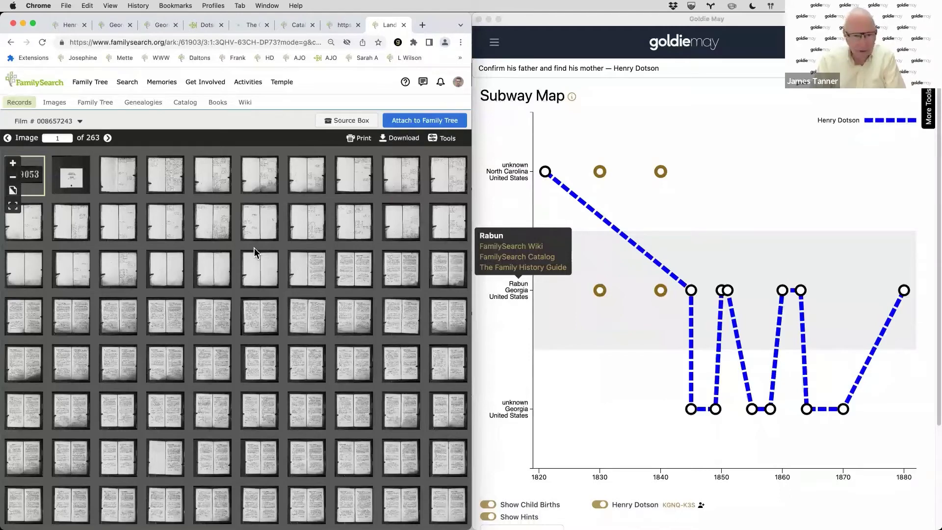
Revisit the Georgia Land and Property wiki article and review the catalog's Land and property entries for Rabun, Georgia
{"action": "key", "text": "super+3"}
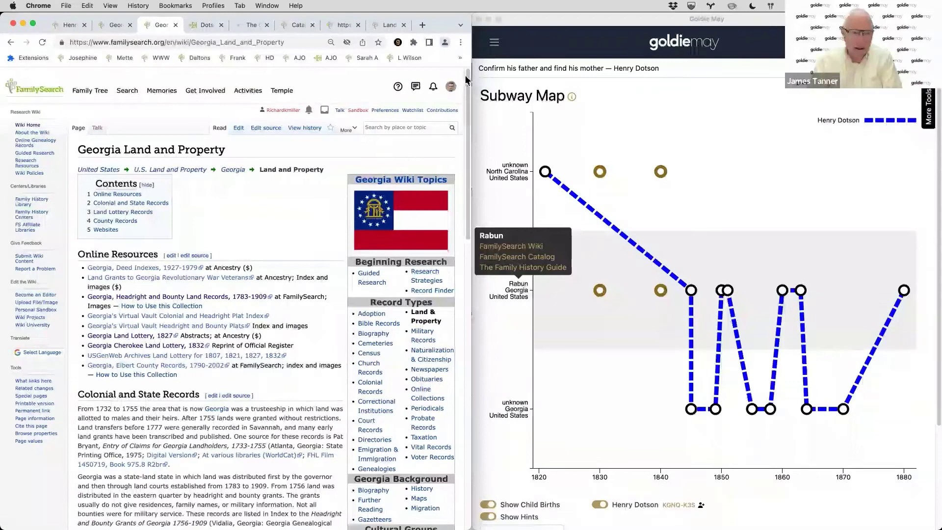
{"action": "scroll", "coordinate": [440, 116], "scroll_direction": "down", "scroll_amount": 1}
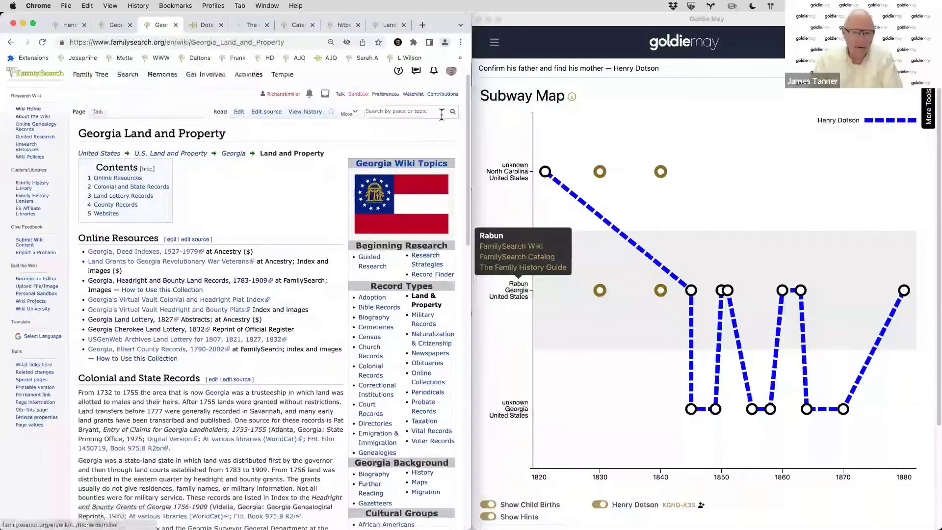
{"action": "scroll", "coordinate": [440, 116], "scroll_direction": "up", "scroll_amount": 1}
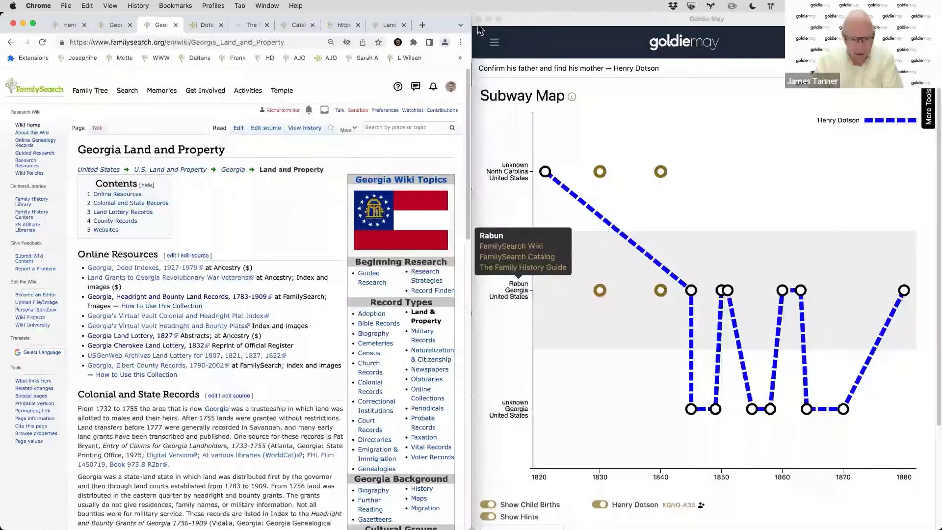
{"action": "left_click", "coordinate": [388, 24]}
{"action": "left_click", "coordinate": [344, 24]}
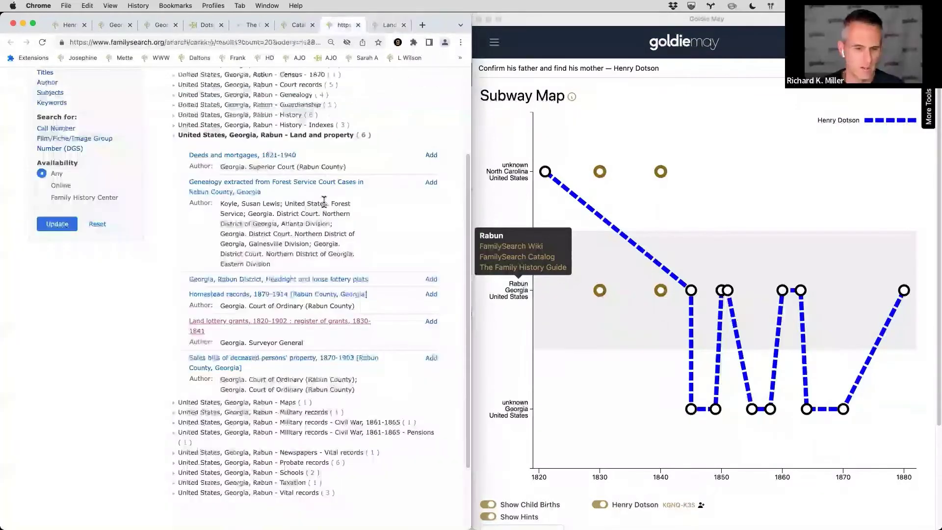
{"action": "scroll", "coordinate": [282, 272], "scroll_direction": "down", "scroll_amount": 5}
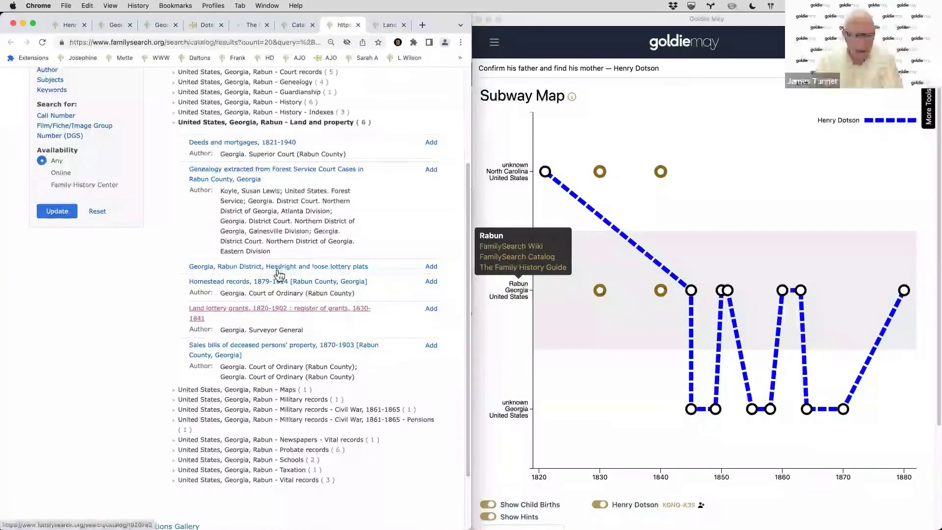
{"action": "scroll", "coordinate": [294, 324], "scroll_direction": "up", "scroll_amount": 3}
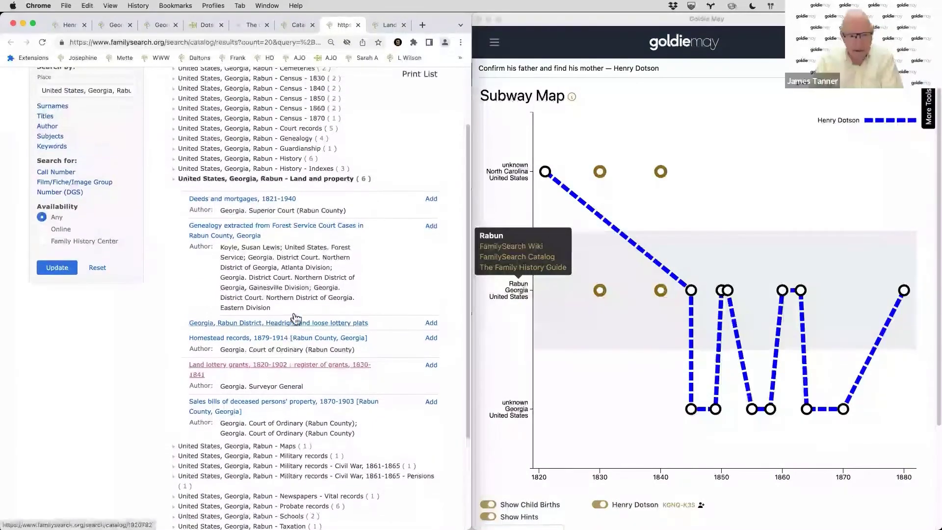
From the Georgia Land and Property wiki article, open the Georgia Bible Records article and review its online resources
{"action": "left_click", "coordinate": [156, 26]}
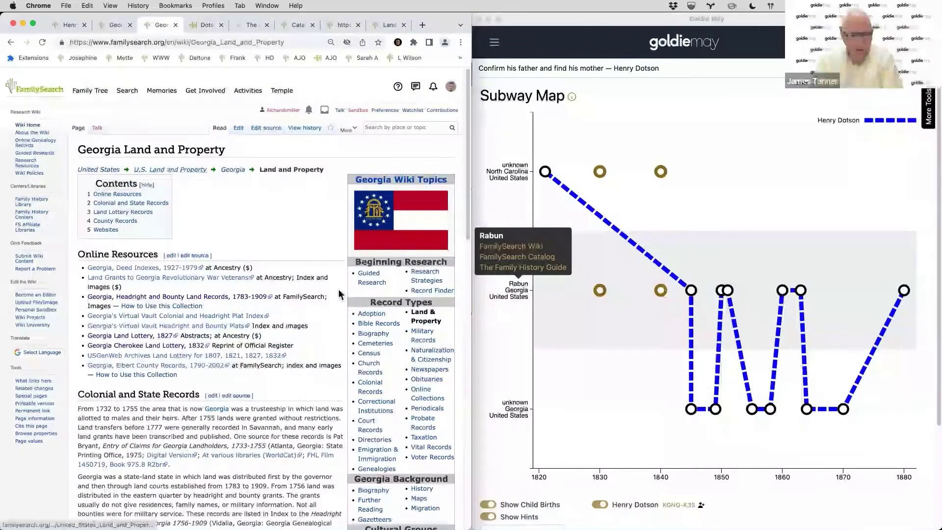
{"action": "scroll", "coordinate": [371, 373], "scroll_direction": "down", "scroll_amount": 5}
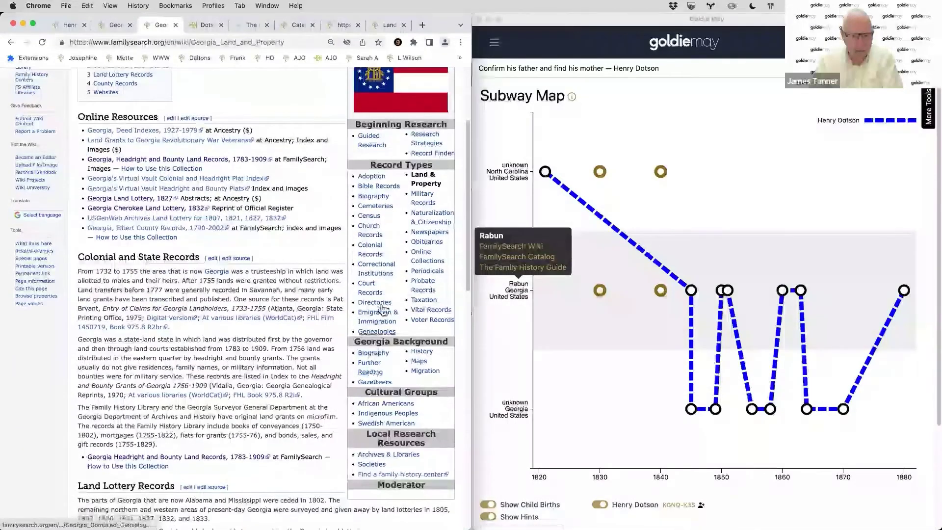
{"action": "left_click", "coordinate": [384, 191]}
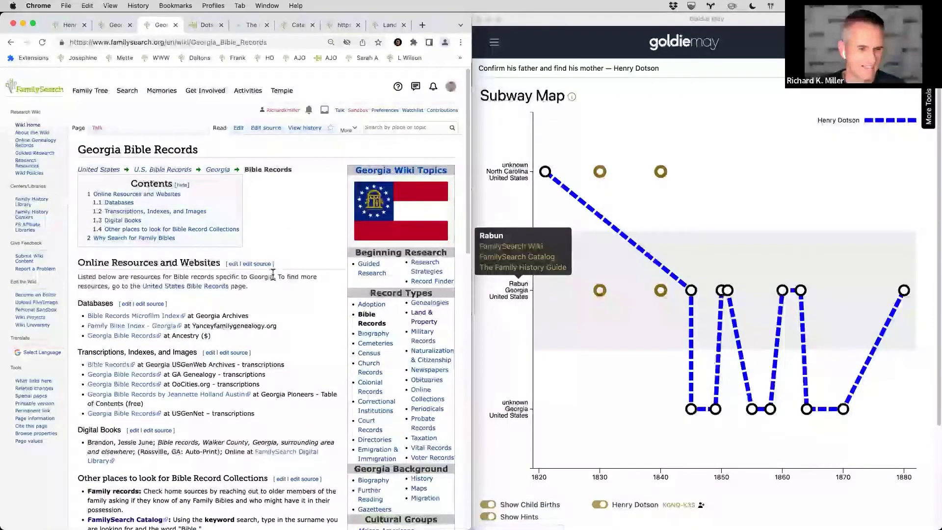
{"action": "scroll", "coordinate": [273, 275], "scroll_direction": "down", "scroll_amount": 3}
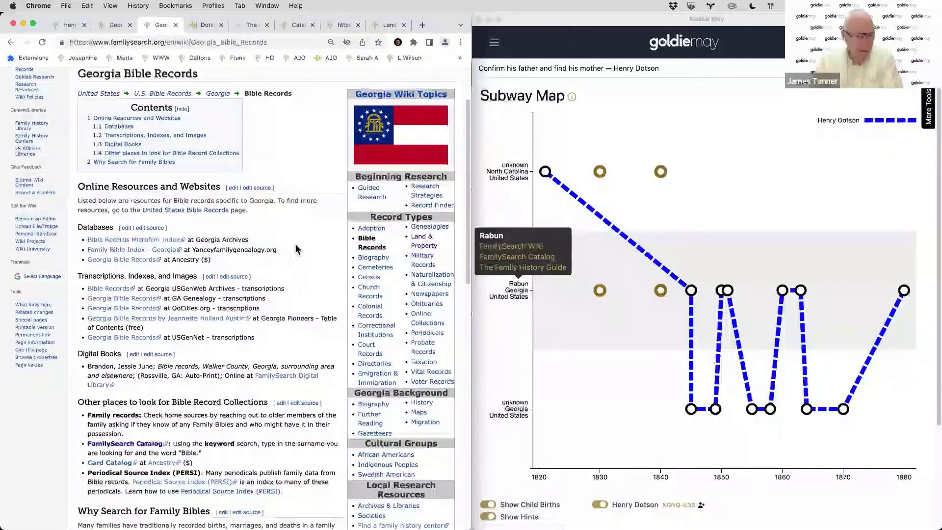
{"action": "scroll", "coordinate": [296, 245], "scroll_direction": "down", "scroll_amount": 2}
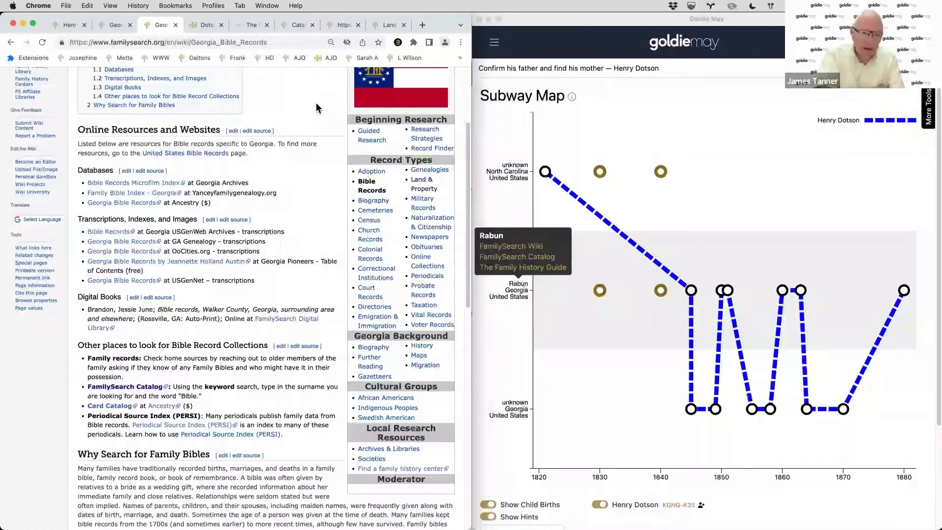
Open the Georgia Church Records wiki article and review its denominational archives from the Church of England section
{"action": "left_click", "coordinate": [371, 236]}
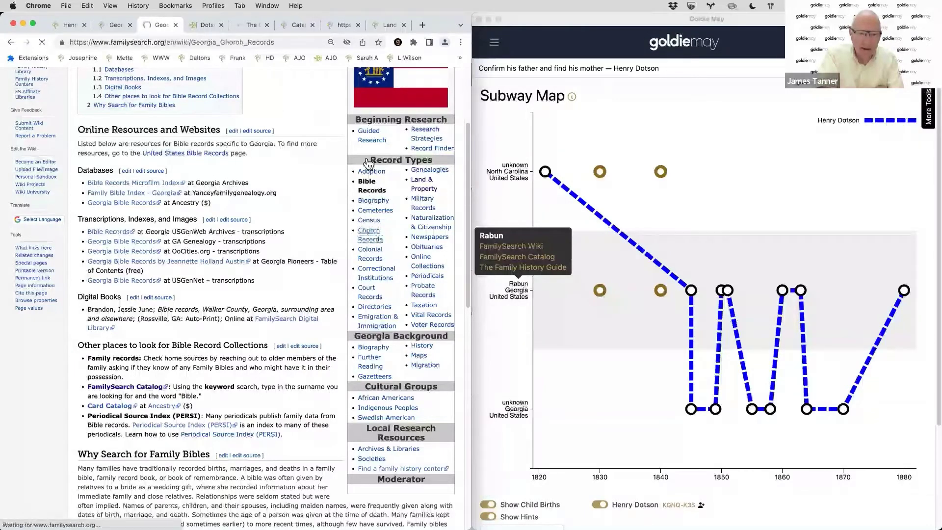
{"action": "key", "text": "super+space"}
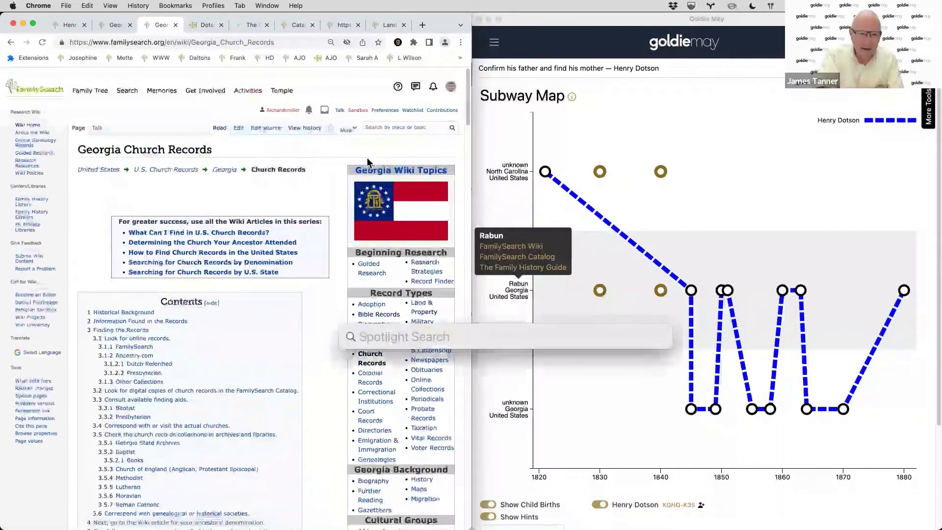
{"action": "key", "text": "Escape"}
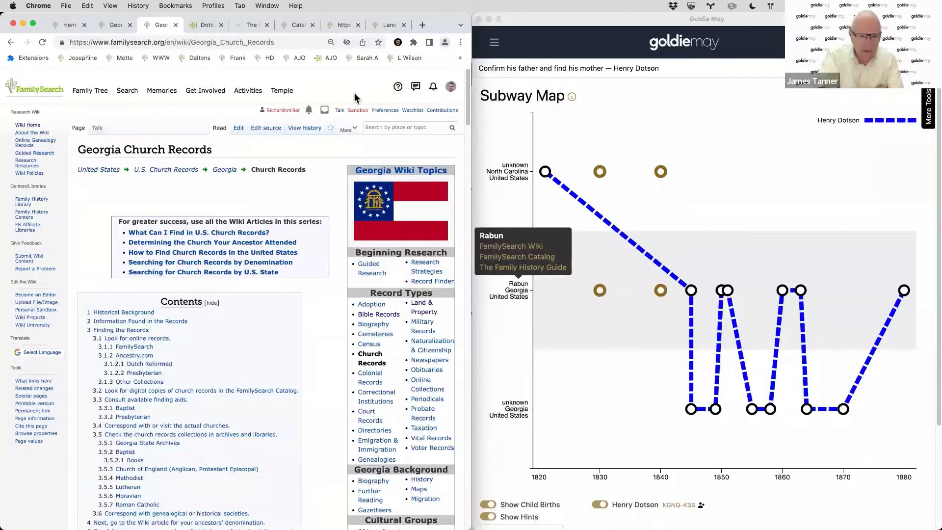
{"action": "scroll", "coordinate": [354, 111], "scroll_direction": "down", "scroll_amount": 5}
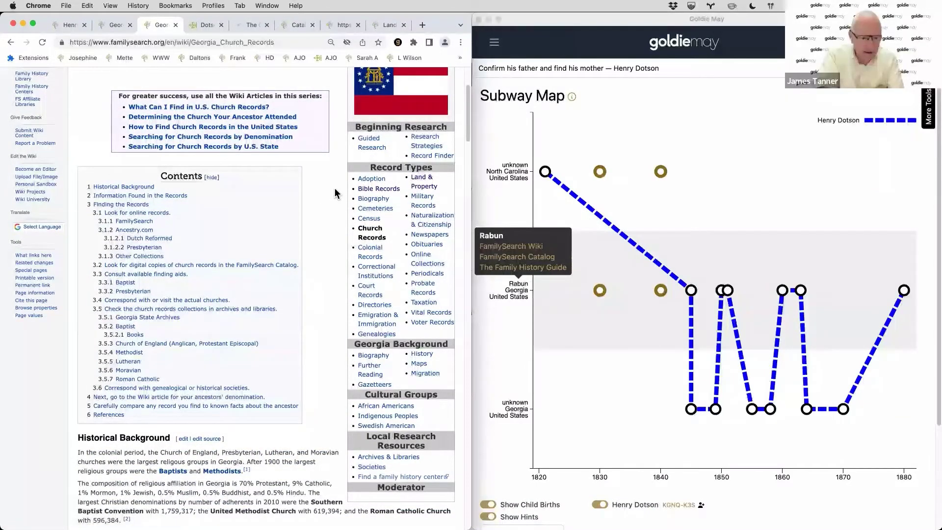
{"action": "left_click", "coordinate": [151, 343]}
{"action": "scroll", "coordinate": [273, 217], "scroll_direction": "up", "scroll_amount": 1}
{"action": "scroll", "coordinate": [273, 217], "scroll_direction": "up", "scroll_amount": 2}
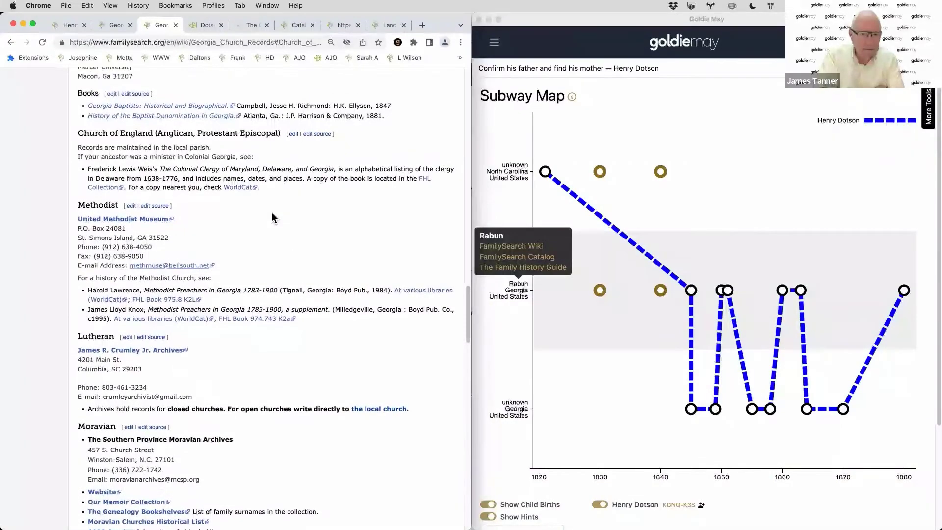
{"action": "scroll", "coordinate": [273, 217], "scroll_direction": "up", "scroll_amount": 5}
{"action": "scroll", "coordinate": [272, 218], "scroll_direction": "up", "scroll_amount": 15}
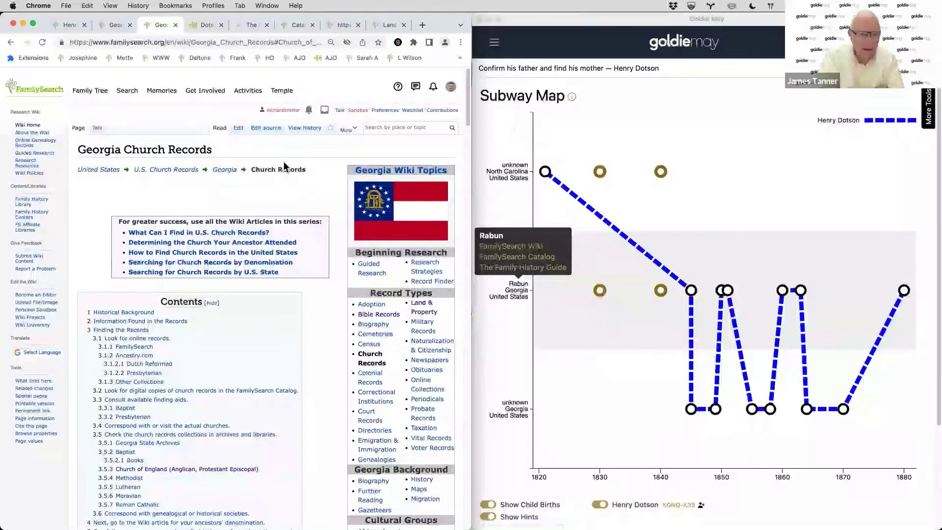
Open findmypast.com in a new tab and enter the ancestor's surname in its World records search form
{"action": "key", "text": "super+t"}
{"action": "type", "text": "findmypast.com"}
{"action": "key", "text": "Return"}
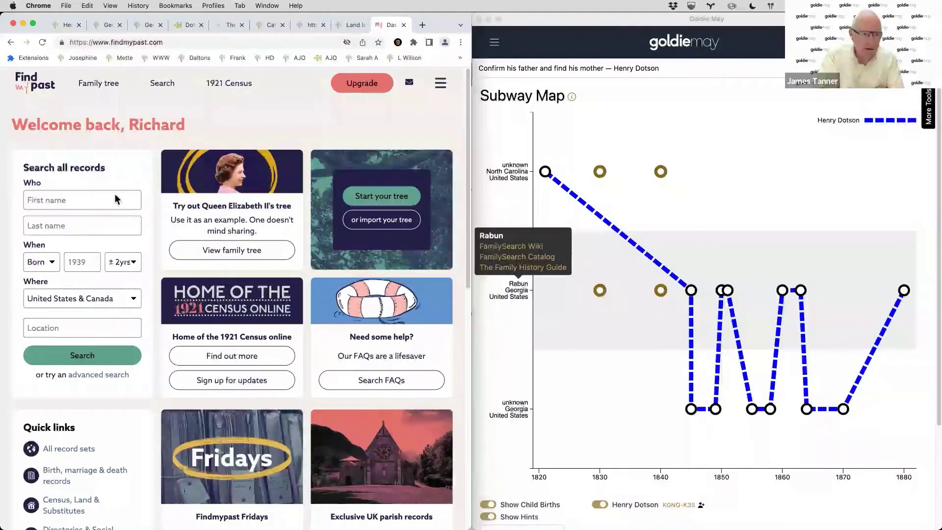
{"action": "left_click", "coordinate": [147, 84]}
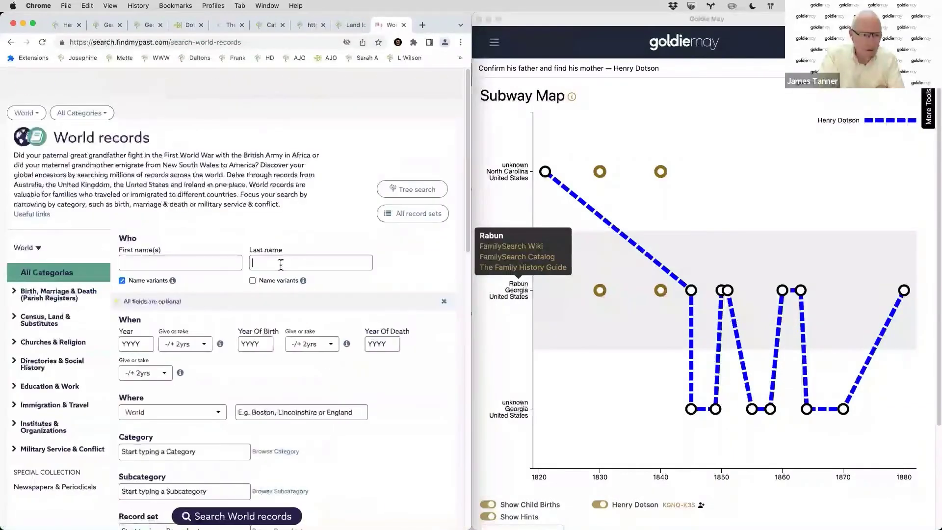
{"action": "left_click", "coordinate": [309, 263]}
{"action": "type", "text": "dotson"}
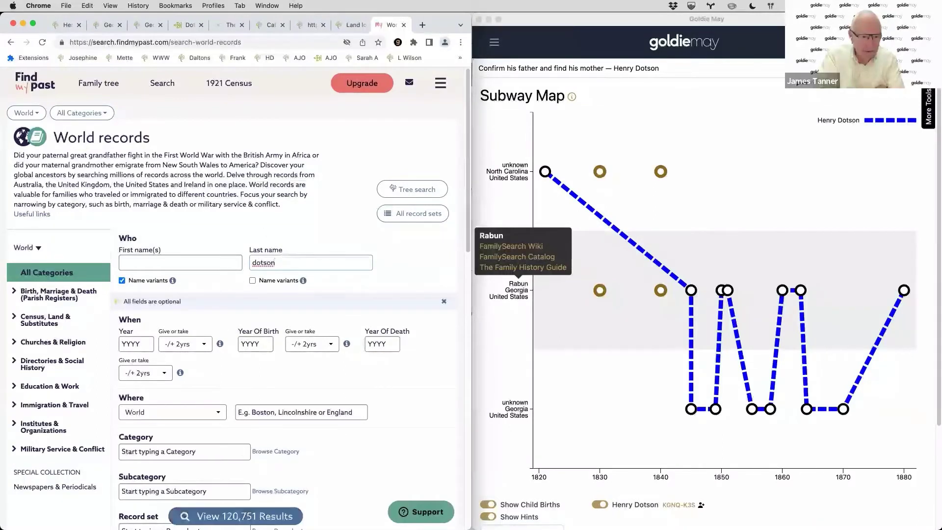
Compare Findmypast's coverage of the surname by setting the search location to Ireland and to England
{"action": "scroll", "coordinate": [235, 309], "scroll_direction": "down", "scroll_amount": 2}
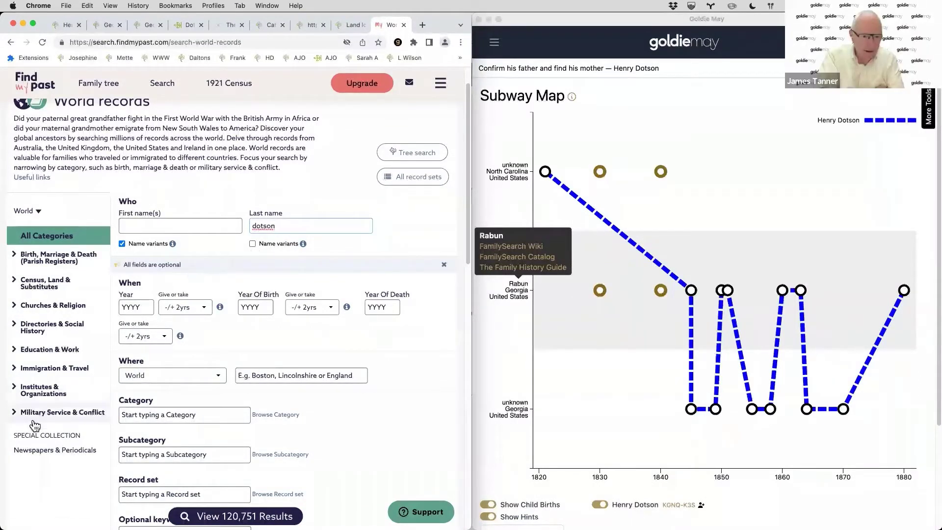
{"action": "scroll", "coordinate": [180, 363], "scroll_direction": "down", "scroll_amount": 1}
{"action": "left_click", "coordinate": [181, 372]}
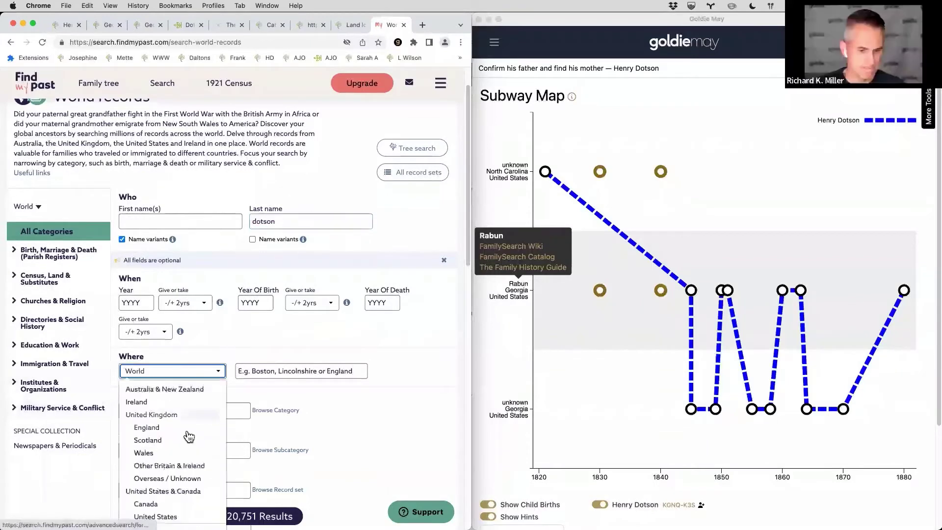
{"action": "left_click", "coordinate": [158, 406]}
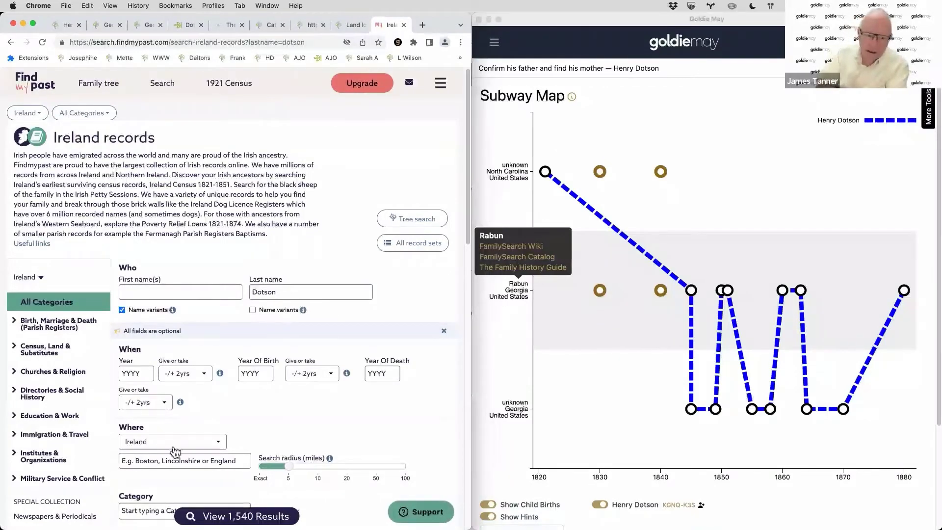
{"action": "left_click", "coordinate": [216, 444]}
{"action": "scroll", "coordinate": [216, 439], "scroll_direction": "down", "scroll_amount": 2}
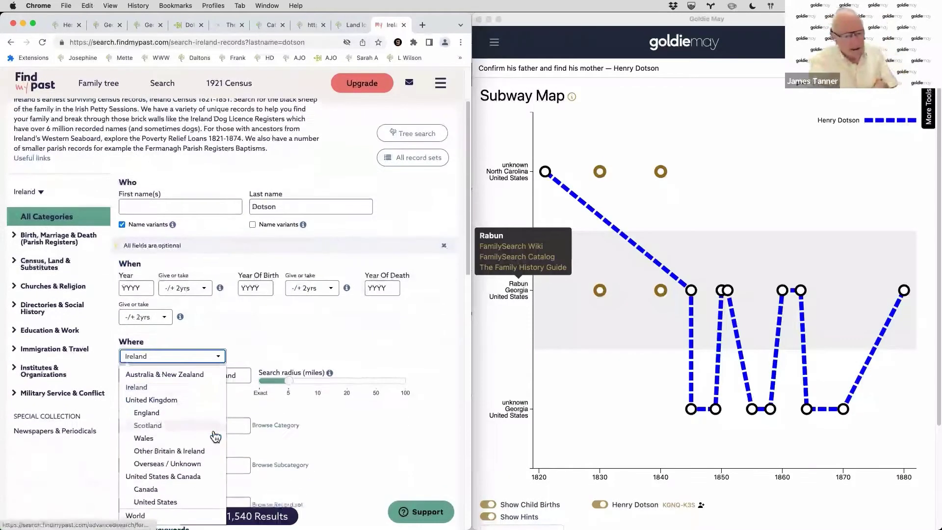
{"action": "left_click", "coordinate": [162, 417]}
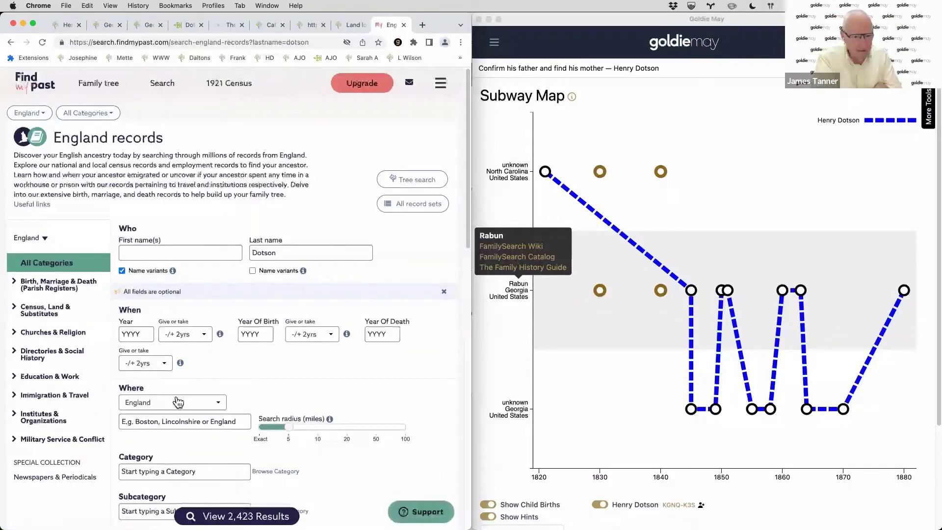
Switch the surname search location to Scotland for comparison, and settle on United States & Canada
{"action": "left_click", "coordinate": [179, 403]}
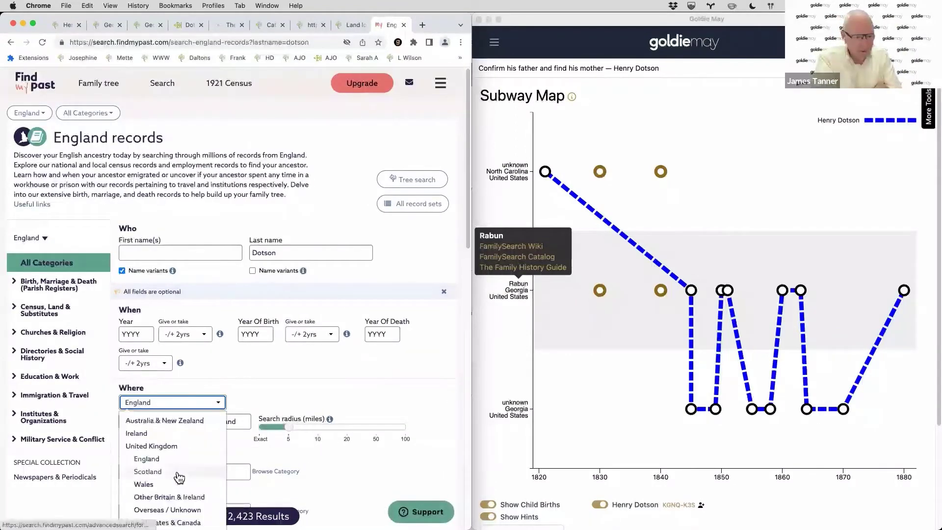
{"action": "left_click", "coordinate": [180, 472]}
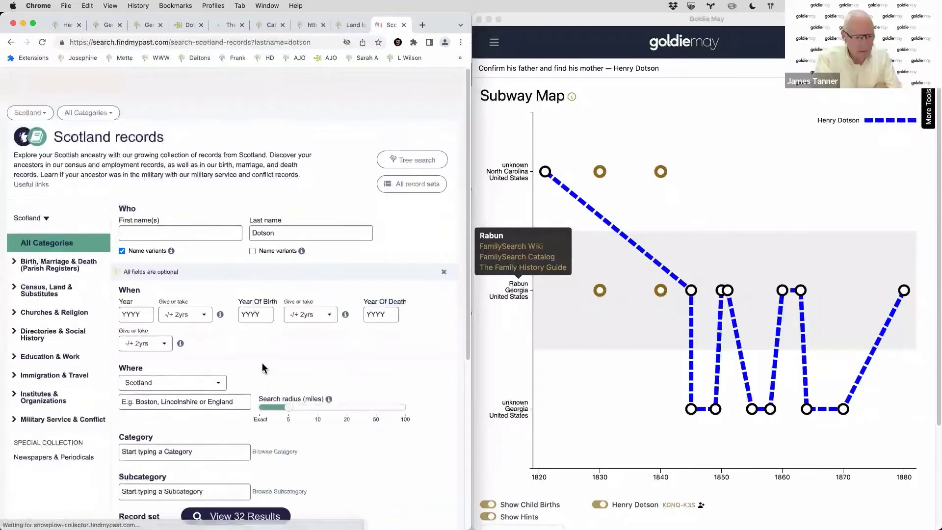
{"action": "scroll", "coordinate": [245, 358], "scroll_direction": "down", "scroll_amount": 2}
{"action": "left_click", "coordinate": [219, 349]}
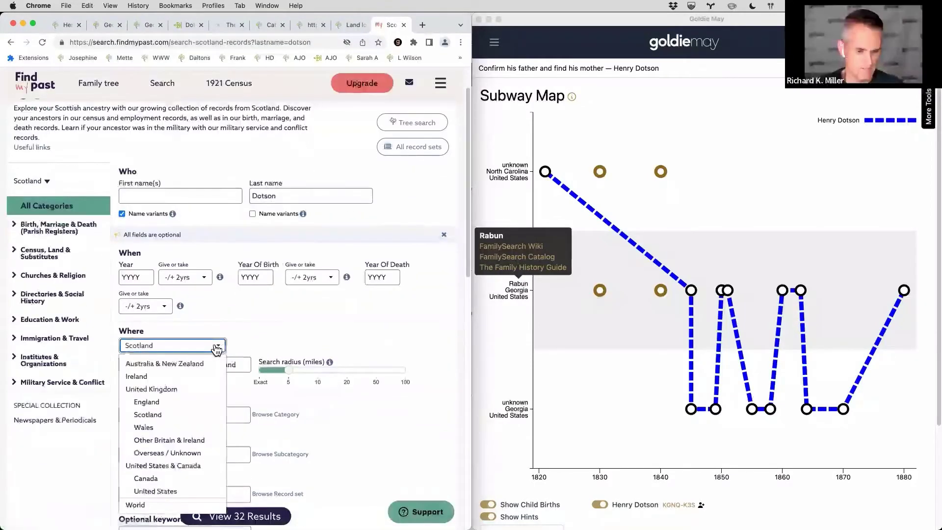
{"action": "left_click", "coordinate": [185, 466]}
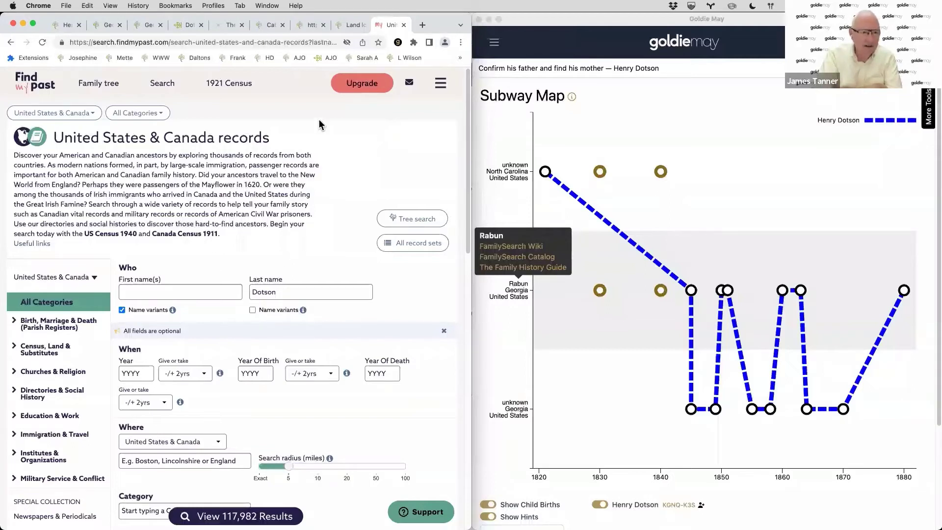
In a new tab, search Google for the ancestor's surname followed by "genealogy"
{"action": "key", "text": "super+t"}
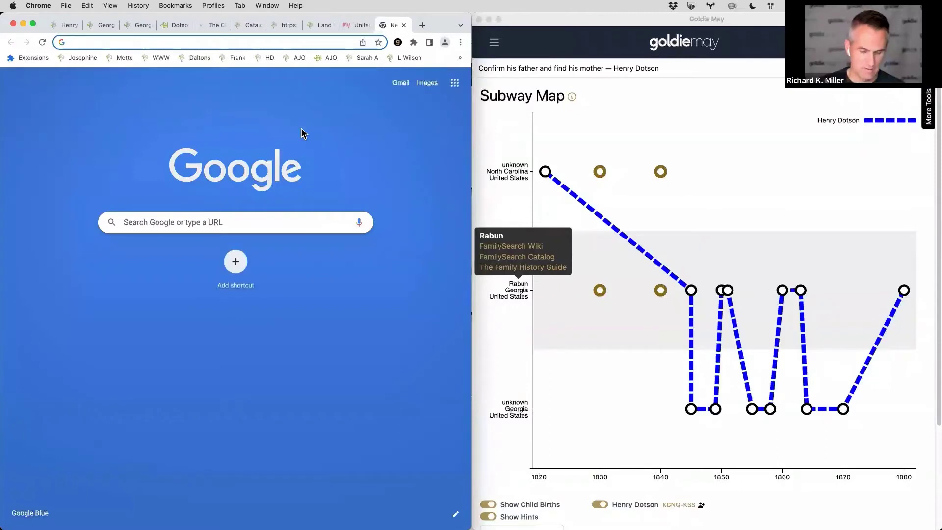
{"action": "type", "text": "dotson"}
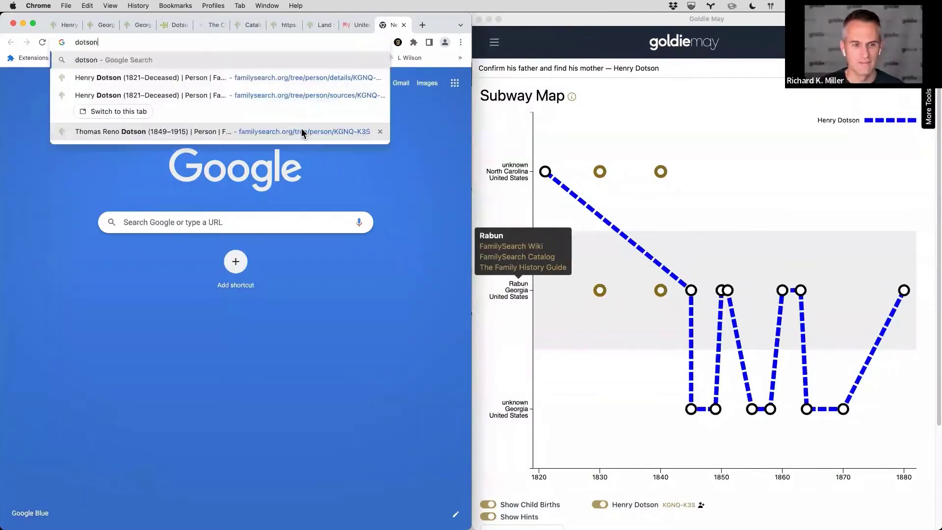
{"action": "type", "text": " genealo"}
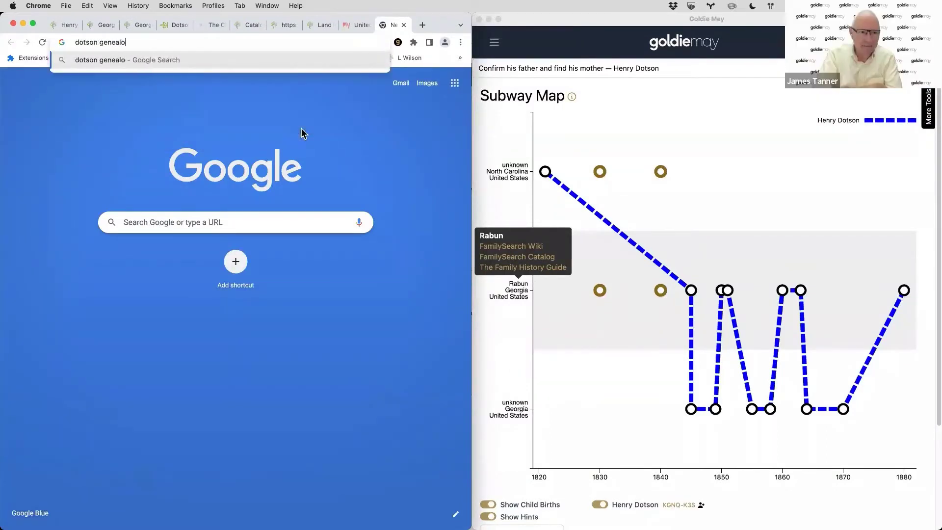
{"action": "type", "text": "gy"}
{"action": "key", "text": "Return"}
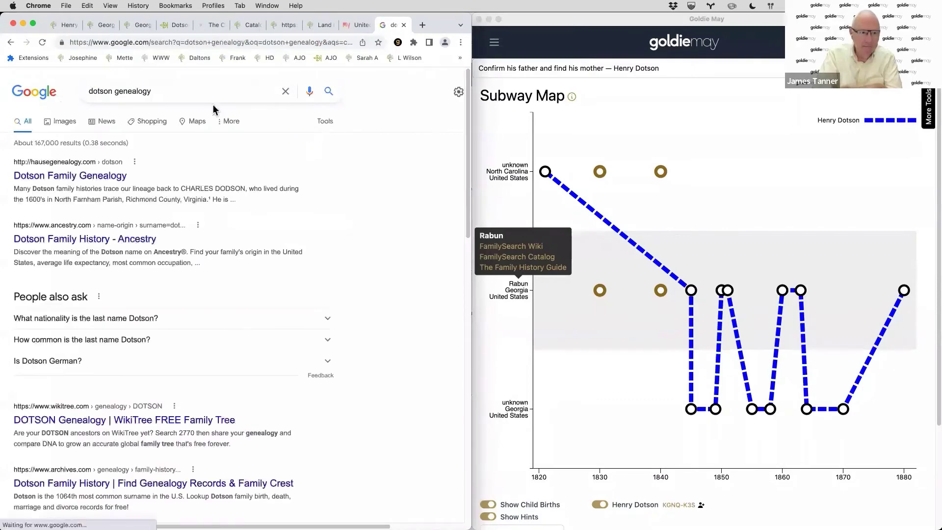
Refine the Google surname genealogy search by adding "virginia"
{"action": "left_click", "coordinate": [215, 95]}
{"action": "type", "text": "virg9"}
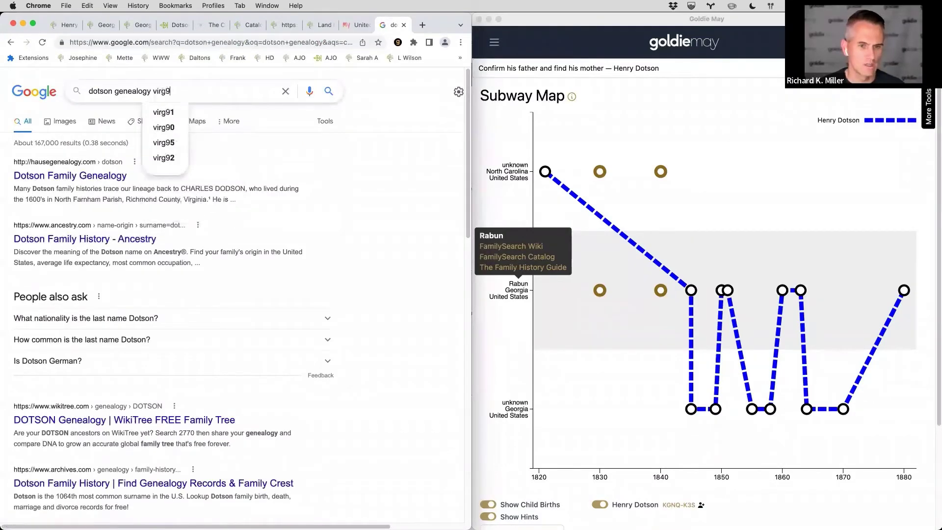
{"action": "key", "text": "BackSpace"}
{"action": "type", "text": "inia"}
{"action": "key", "text": "Return"}
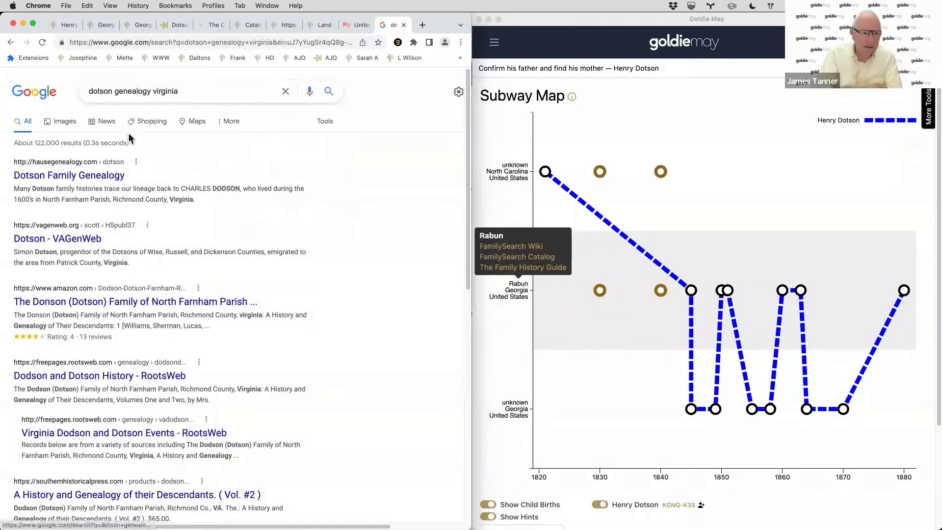
Open the family genealogy page on hausegenealogy.com from the results and look up "Cheshire" in its paragraph on the surname's origin
{"action": "left_click", "coordinate": [112, 175]}
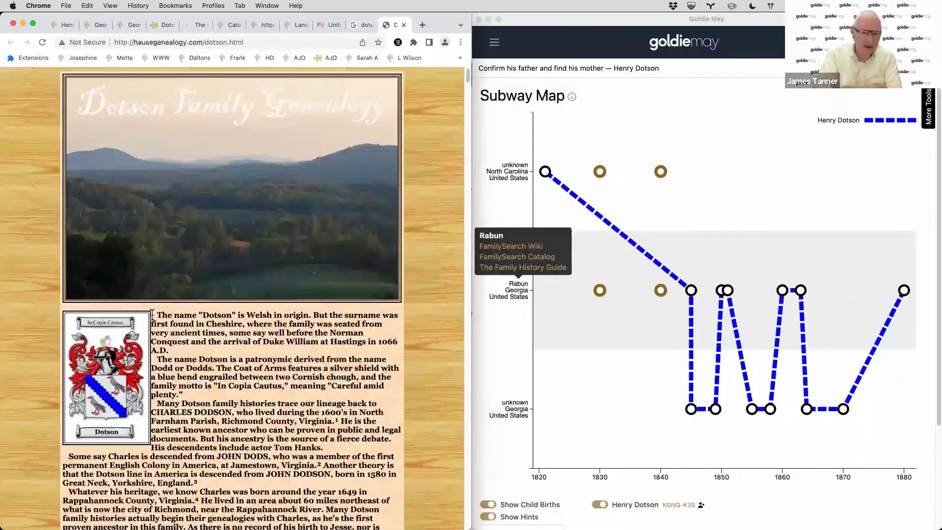
{"action": "scroll", "coordinate": [156, 314], "scroll_direction": "down", "scroll_amount": 2}
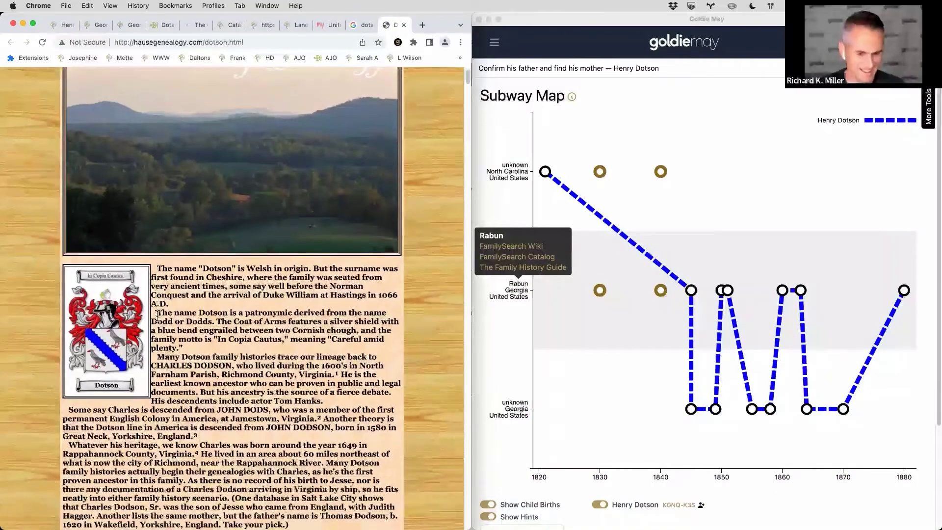
{"action": "scroll", "coordinate": [162, 312], "scroll_direction": "down", "scroll_amount": 5}
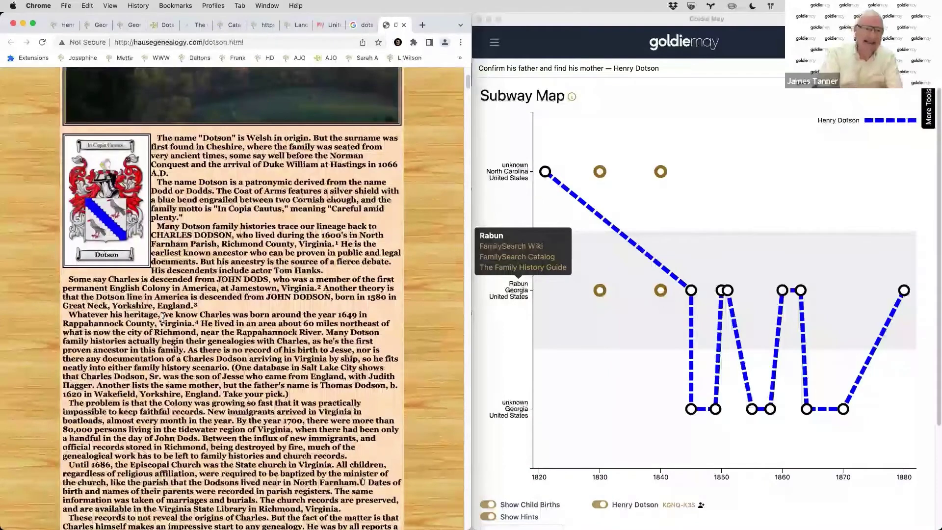
{"action": "left_click", "coordinate": [229, 154]}
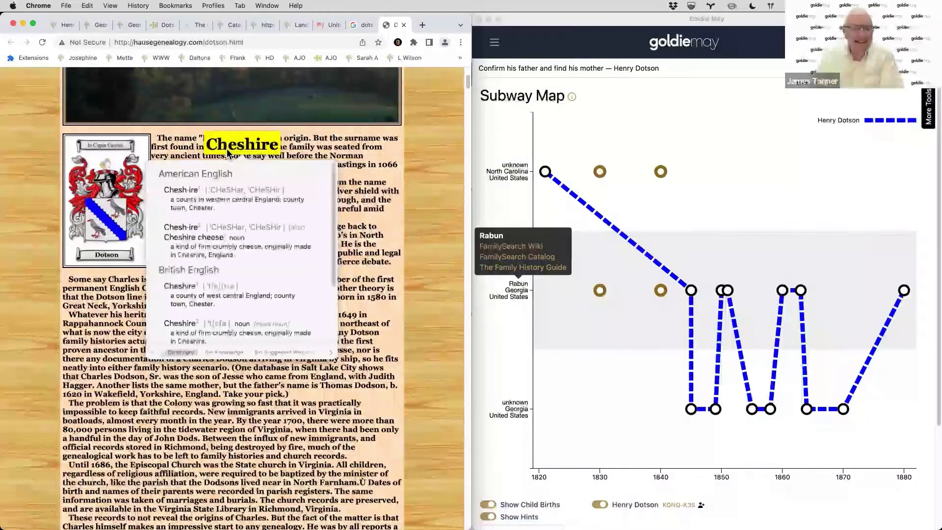
{"action": "left_click", "coordinate": [226, 155]}
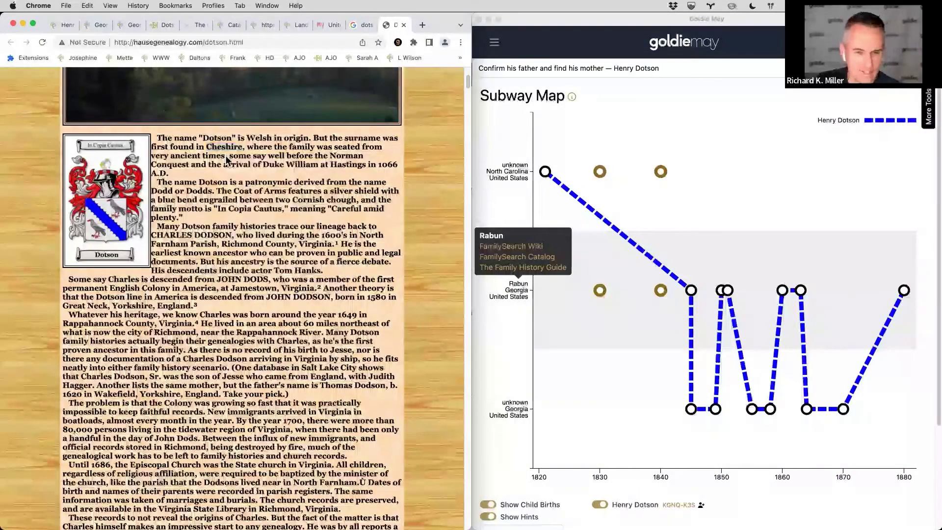
Examine the earliest proven ancestor's list of children and transcribed will, and return to the Google results
{"action": "scroll", "coordinate": [225, 155], "scroll_direction": "down", "scroll_amount": 15}
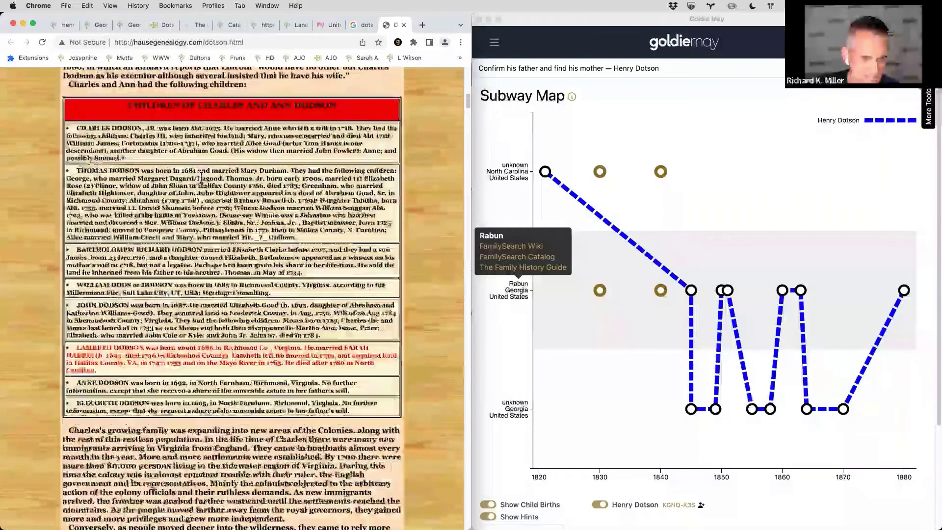
{"action": "scroll", "coordinate": [200, 178], "scroll_direction": "down", "scroll_amount": 1}
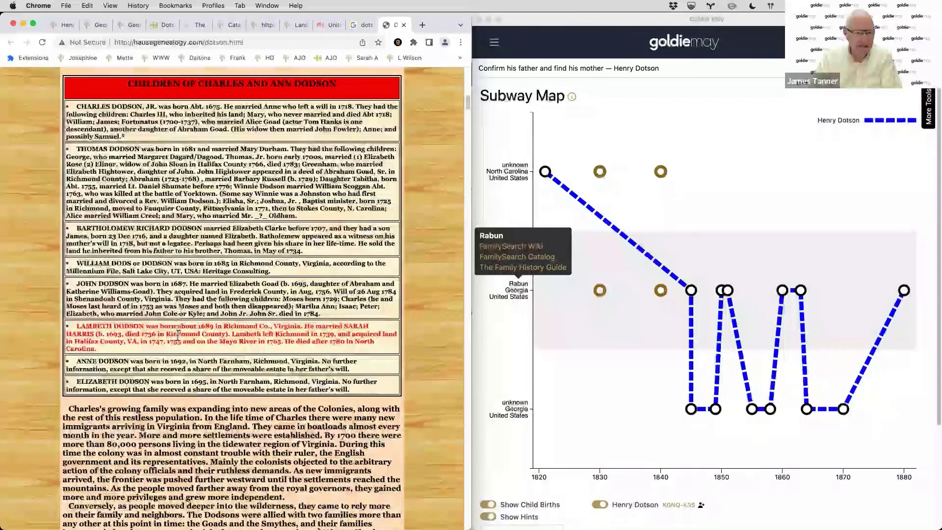
{"action": "scroll", "coordinate": [177, 334], "scroll_direction": "down", "scroll_amount": 5}
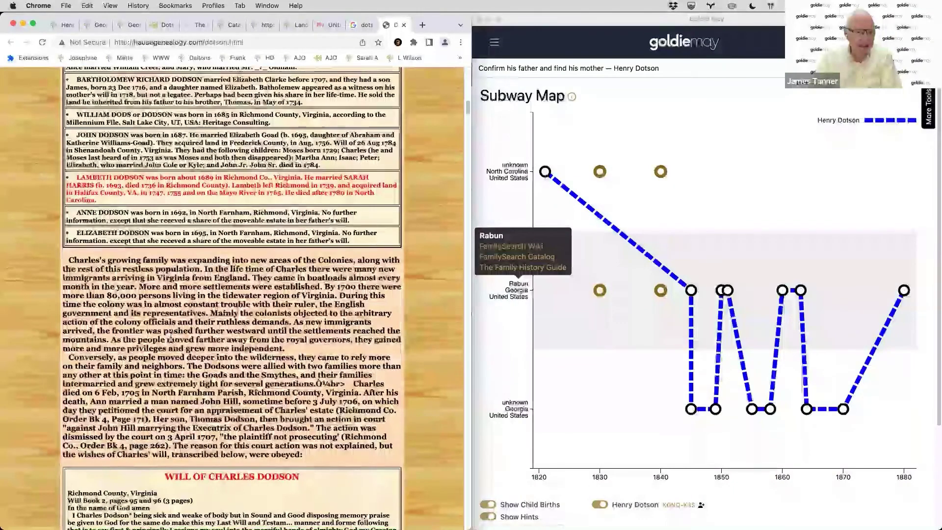
{"action": "scroll", "coordinate": [171, 337], "scroll_direction": "down", "scroll_amount": 6}
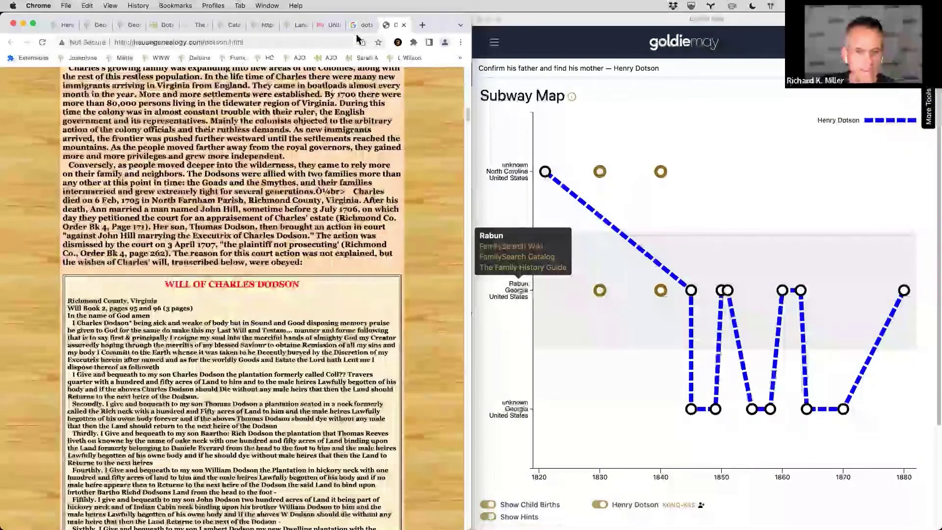
{"action": "left_click", "coordinate": [363, 24]}
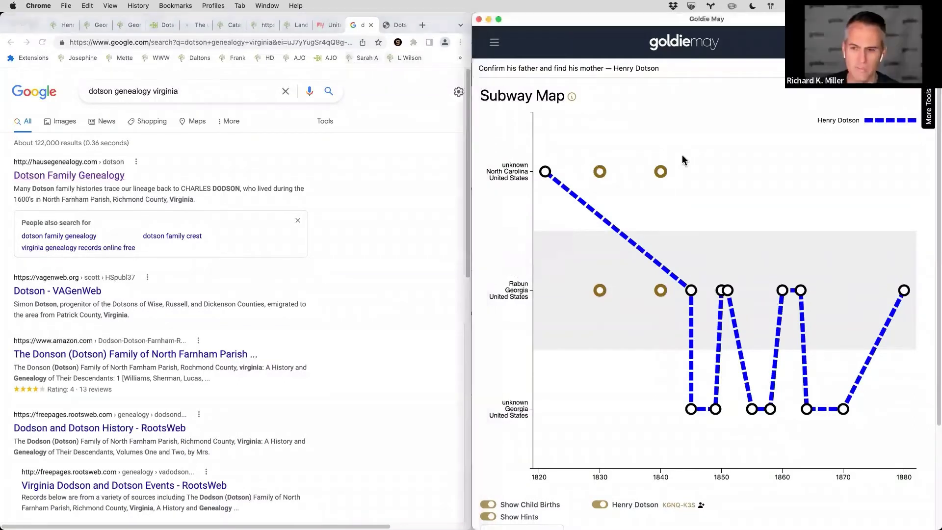
Open the FamilySearch 1840 United States Census search from the Subway Map's North Carolina hint, and clear the first name
{"action": "mouse_move", "coordinate": [661, 171]}
{"action": "left_click", "coordinate": [633, 154]}
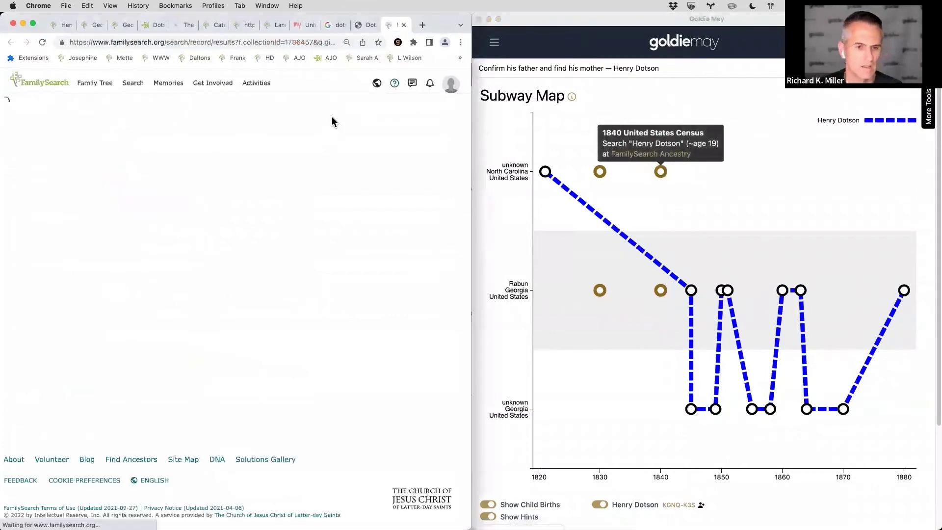
{"action": "left_click", "coordinate": [328, 140]}
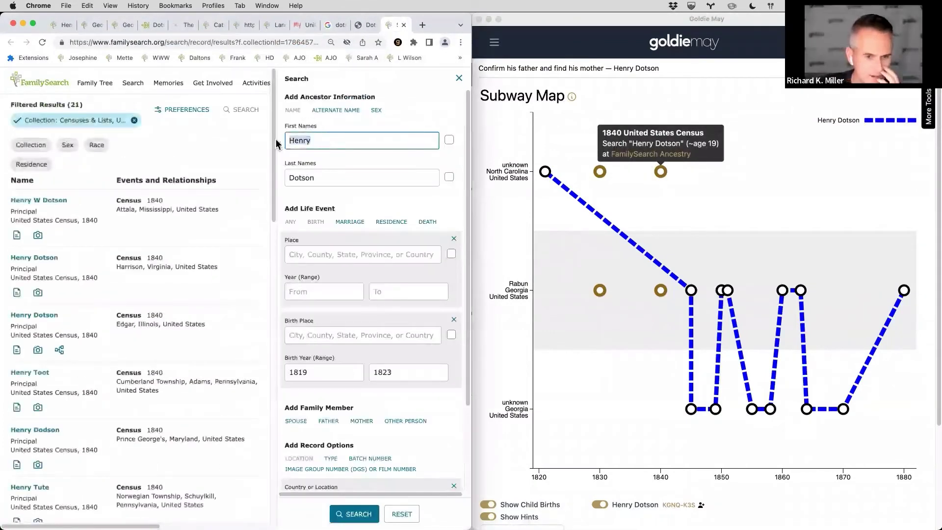
{"action": "key", "text": "super+a"}
{"action": "key", "text": "BackSpace"}
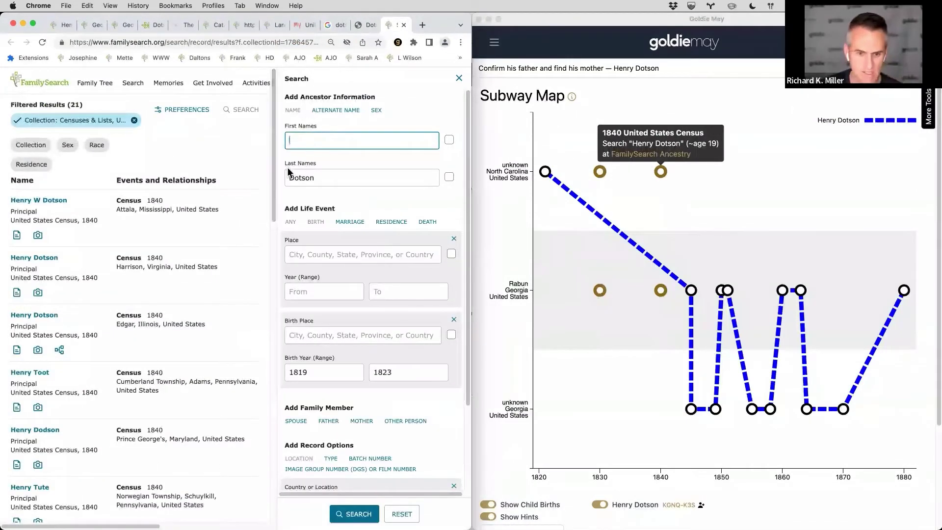
Clear both ends of the birth year range and rerun the 1840 census search by surname only
{"action": "double_click", "coordinate": [299, 372]}
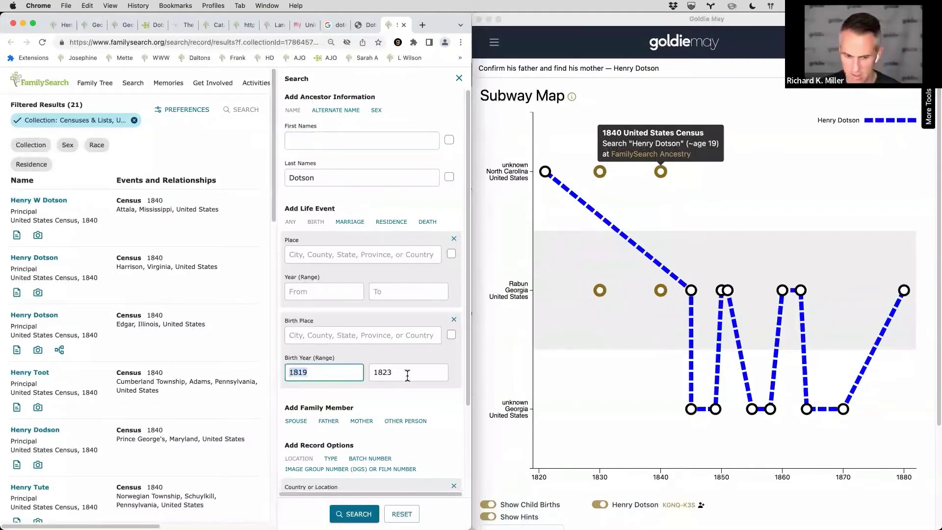
{"action": "key", "text": "BackSpace"}
{"action": "double_click", "coordinate": [383, 373]}
{"action": "key", "text": "BackSpace"}
{"action": "left_click", "coordinate": [339, 375]}
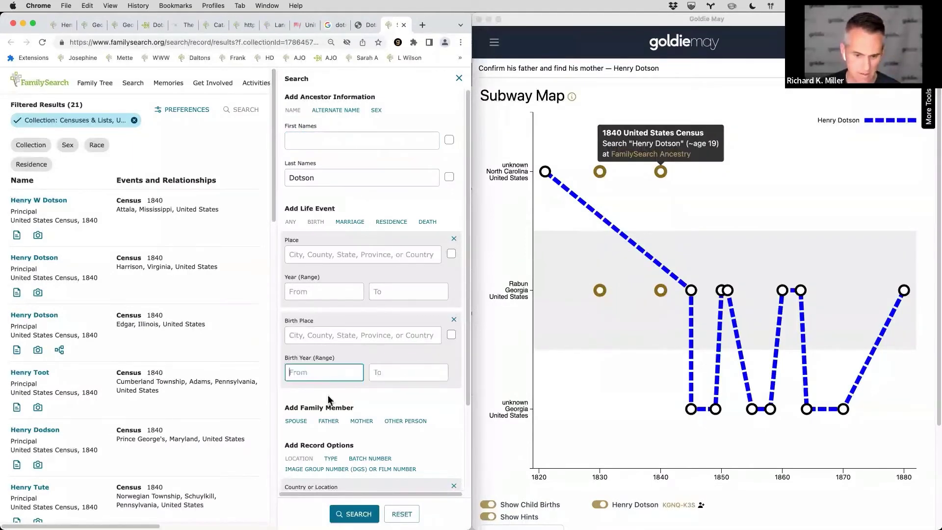
{"action": "left_click", "coordinate": [353, 514]}
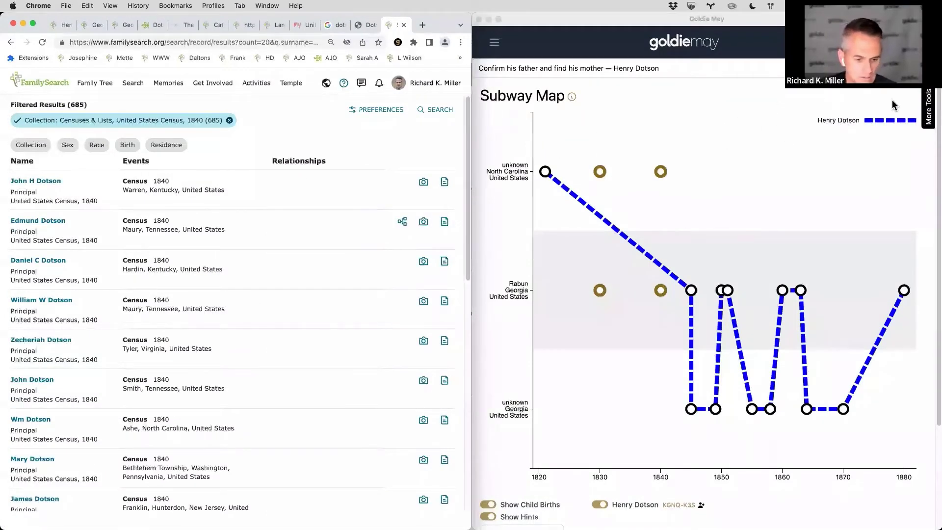
Switch the surname search to the adjacent 1830 census collection and limit it to the place Virginia
{"action": "left_click", "coordinate": [927, 104]}
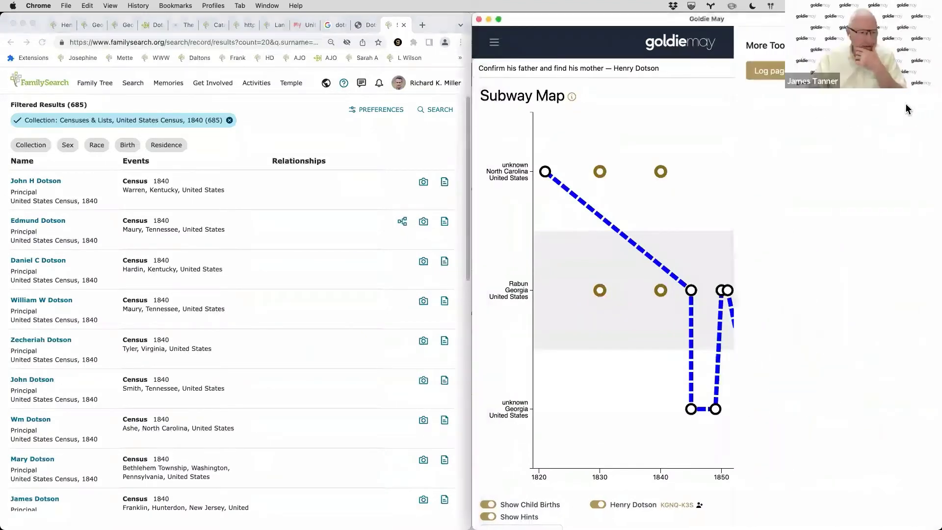
{"action": "left_click", "coordinate": [742, 123]}
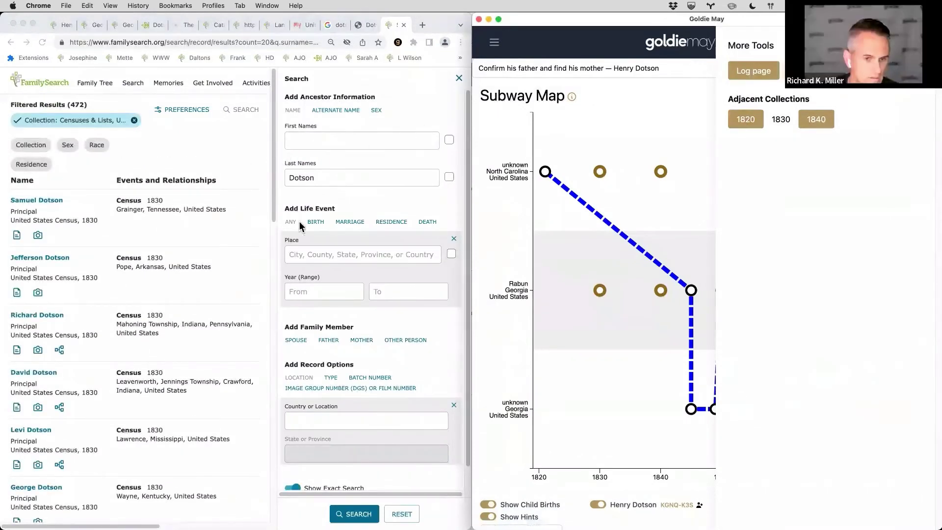
{"action": "left_click", "coordinate": [322, 253]}
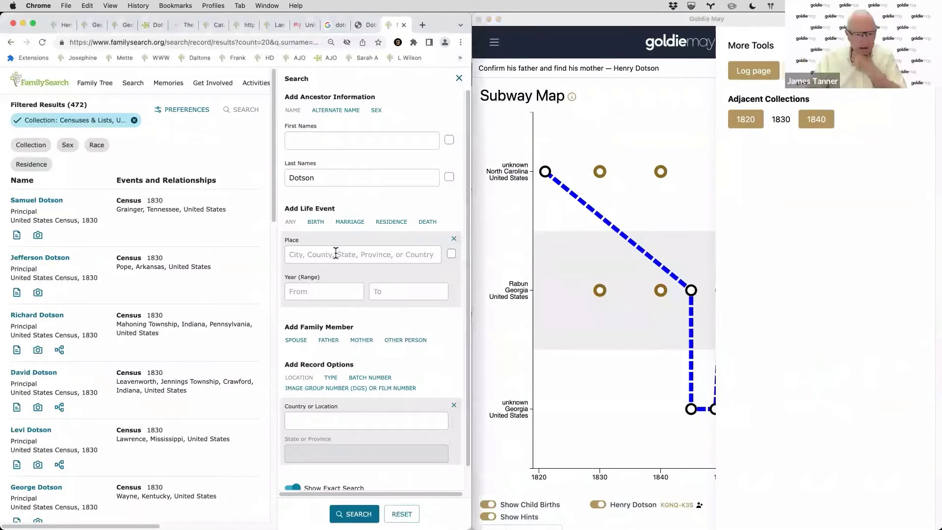
{"action": "left_click", "coordinate": [336, 252]}
{"action": "type", "text": "Vir"}
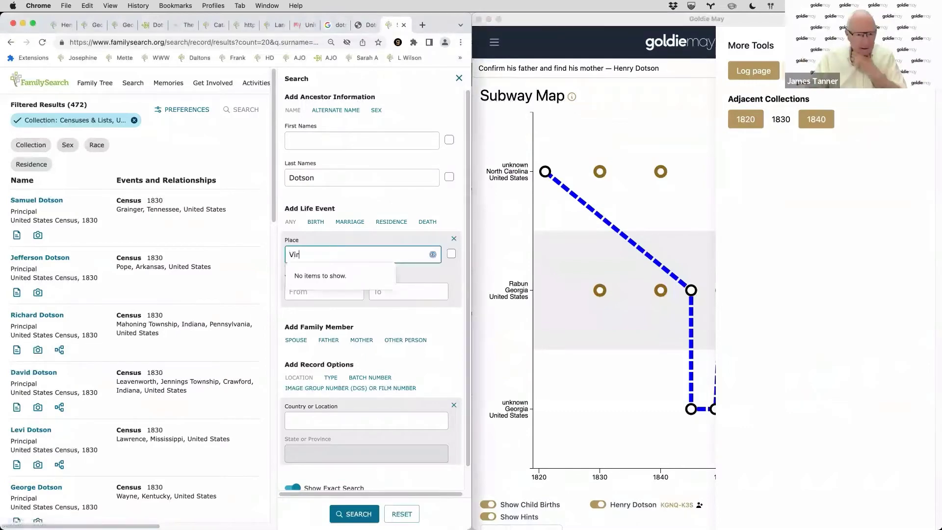
{"action": "type", "text": "ginia"}
{"action": "key", "text": "Return"}
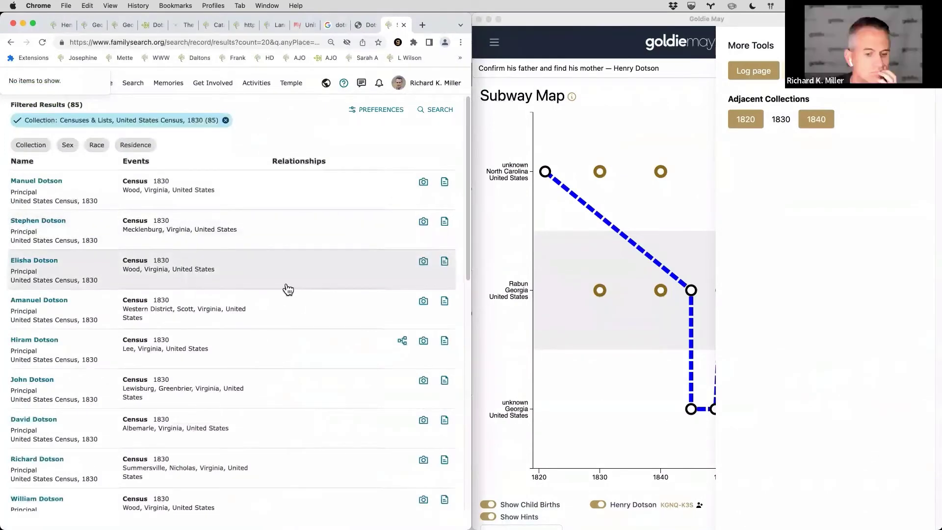
Review the surname's Virginia entries in the 1830 census, and compare them with the 1820 and 1810 collections
{"action": "scroll", "coordinate": [284, 285], "scroll_direction": "down", "scroll_amount": 10}
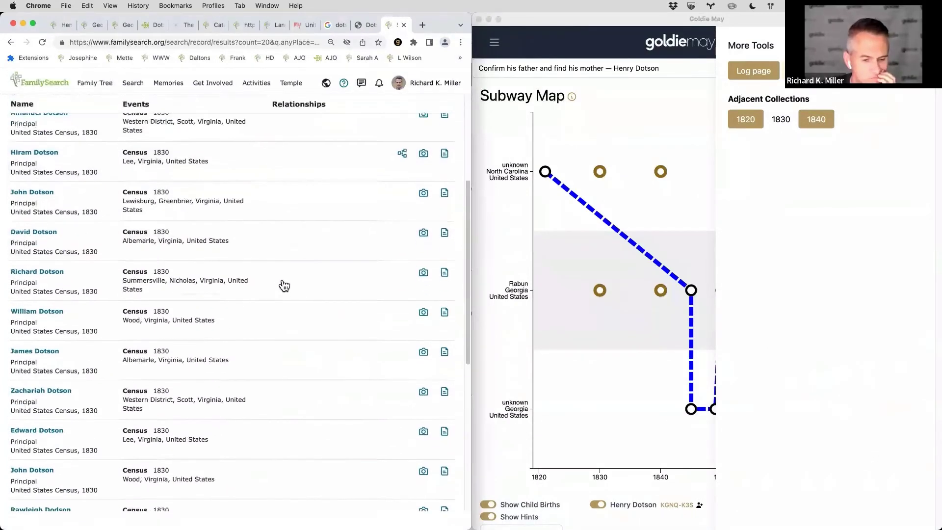
{"action": "scroll", "coordinate": [284, 285], "scroll_direction": "up", "scroll_amount": 10}
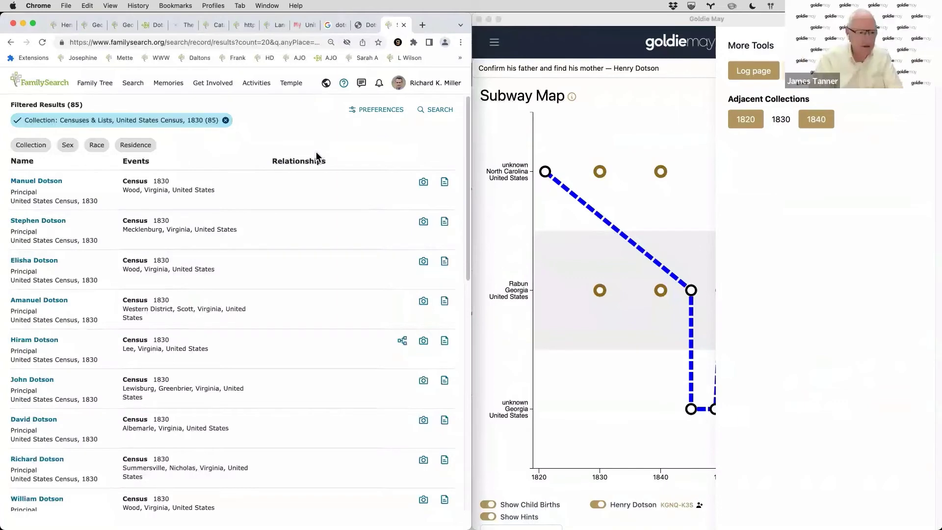
{"action": "left_click", "coordinate": [745, 119]}
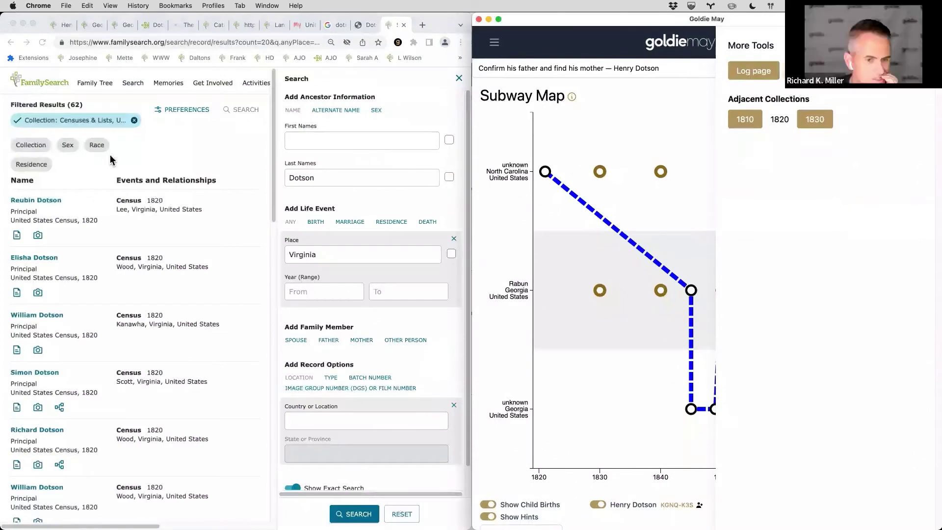
{"action": "left_click", "coordinate": [745, 119]}
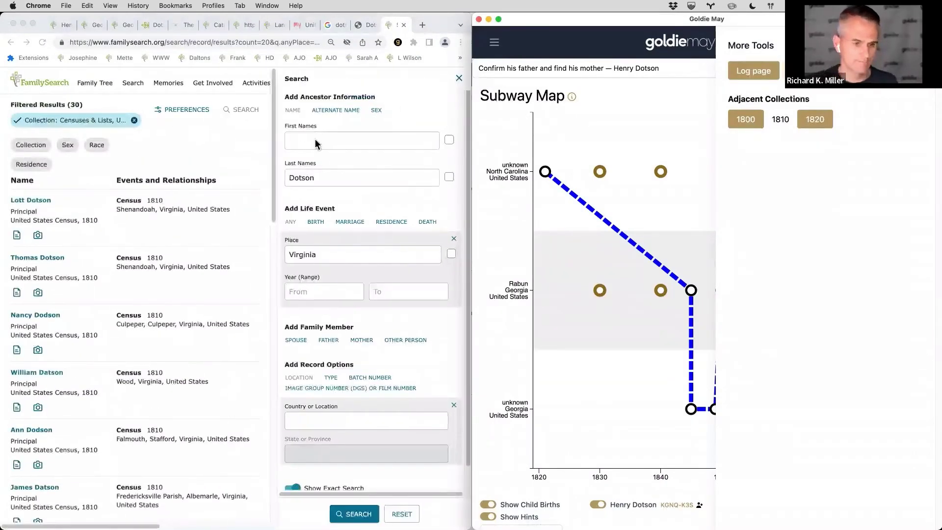
{"action": "scroll", "coordinate": [216, 195], "scroll_direction": "down", "scroll_amount": 2}
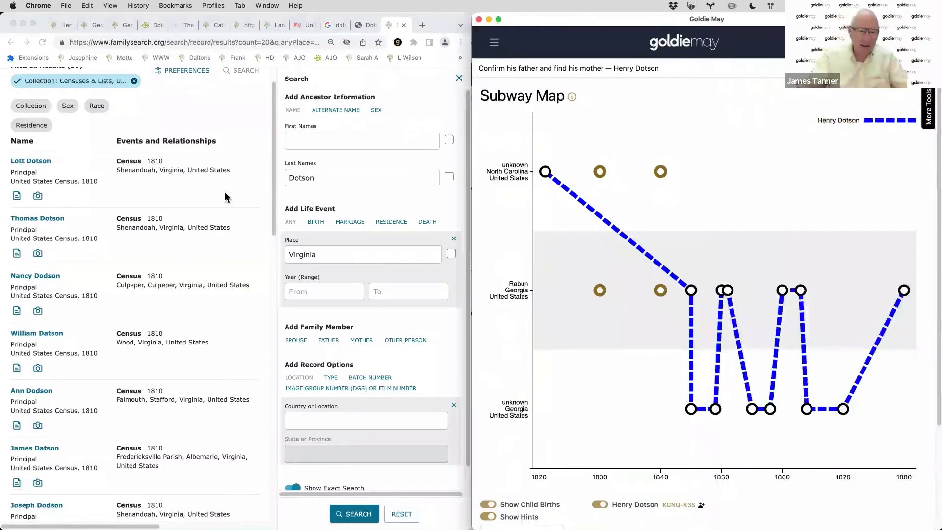
{"action": "scroll", "coordinate": [183, 192], "scroll_direction": "up", "scroll_amount": 2}
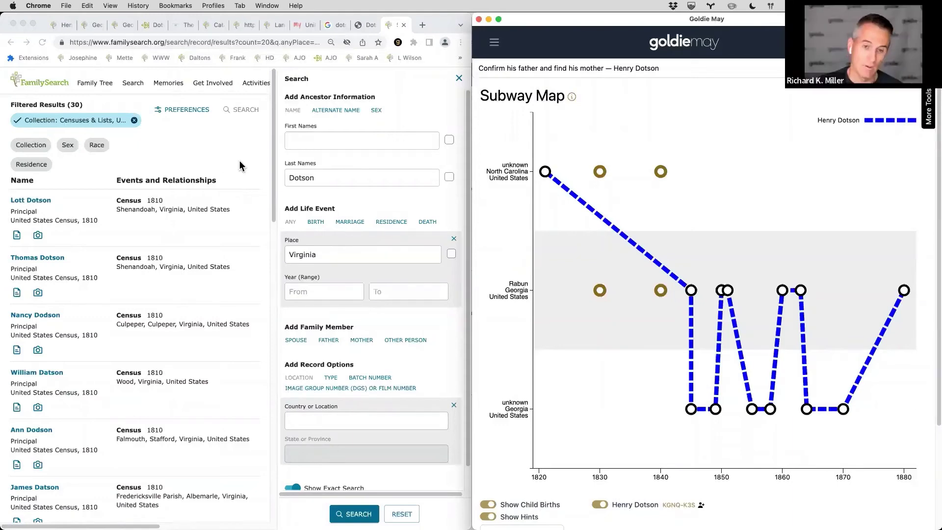
Return to the Findmypast surname search and change its location to Wales
{"action": "left_click", "coordinate": [308, 24]}
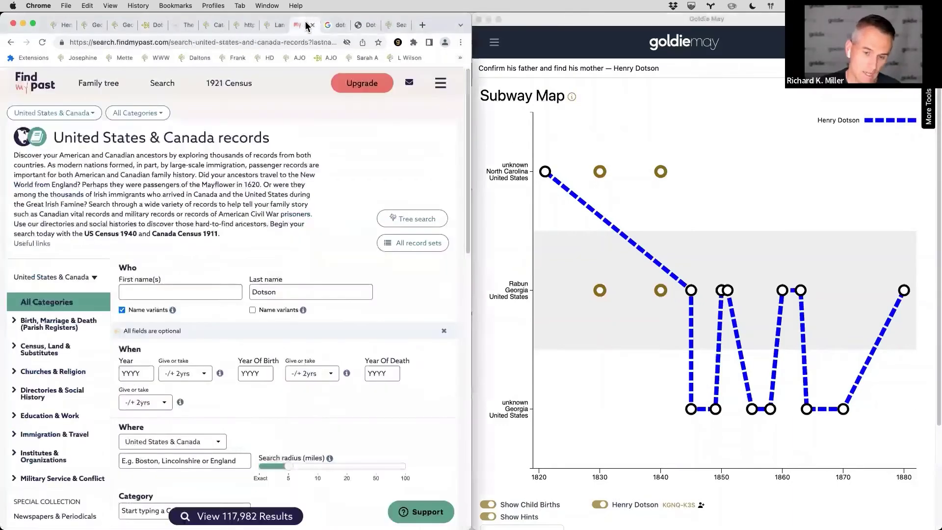
{"action": "left_click", "coordinate": [184, 443]}
{"action": "scroll", "coordinate": [177, 466], "scroll_direction": "down", "scroll_amount": 3}
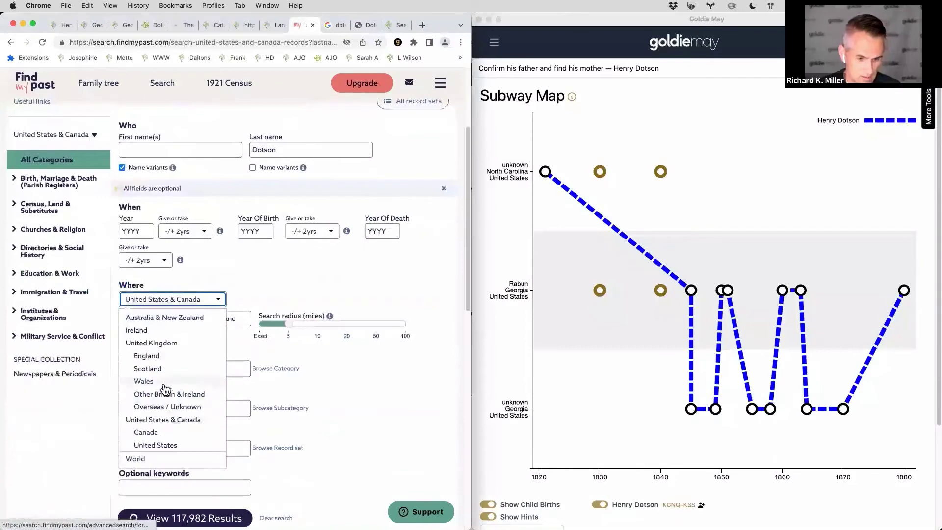
{"action": "left_click", "coordinate": [147, 383]}
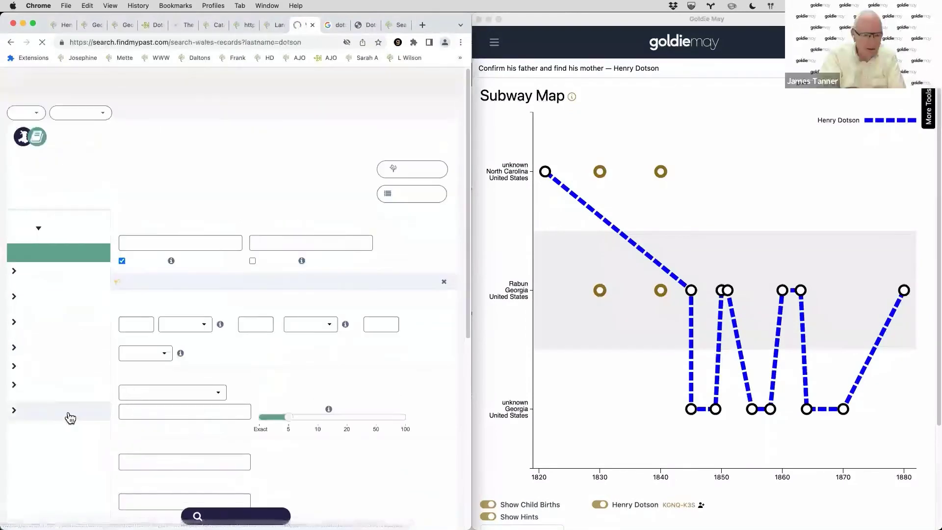
{"action": "scroll", "coordinate": [265, 407], "scroll_direction": "down", "scroll_amount": 1}
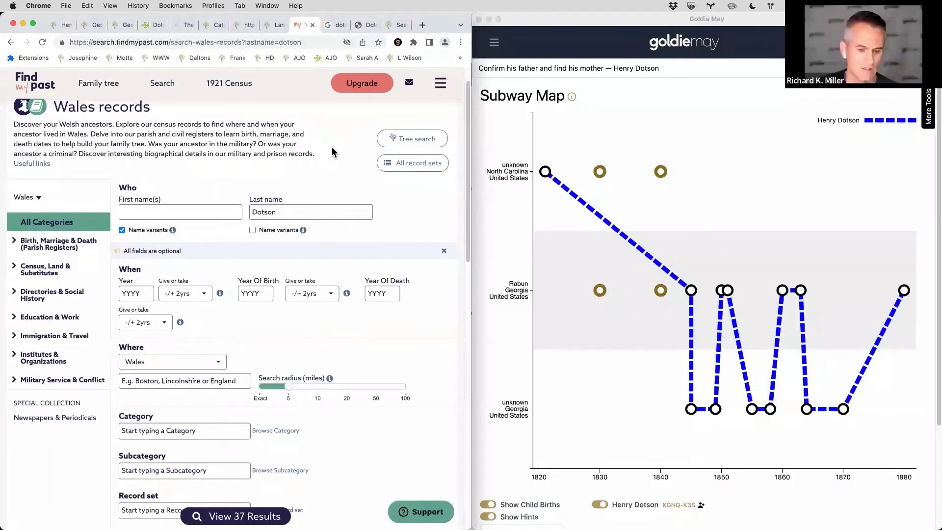
Search Findmypast's Wales records for the surname "Brown" as a comparison, and go back to the ancestor's surname search
{"action": "left_click_drag", "start_coordinate": [283, 211], "coordinate": [240, 209]}
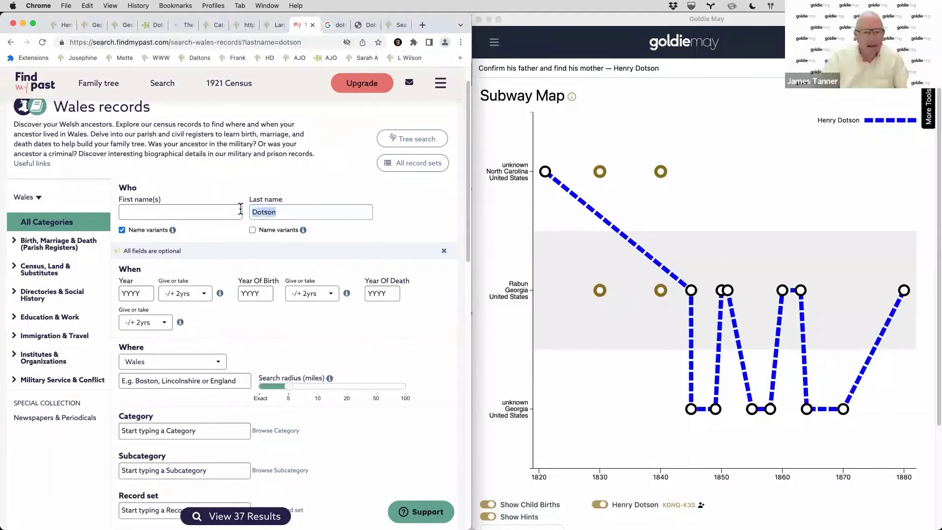
{"action": "type", "text": "Brown"}
{"action": "key", "text": "Return"}
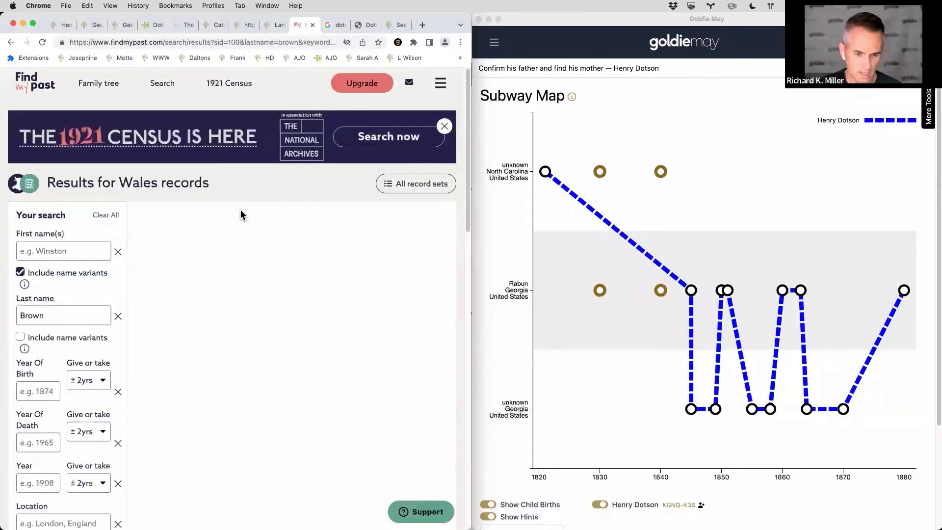
{"action": "key", "text": "super+bracketleft"}
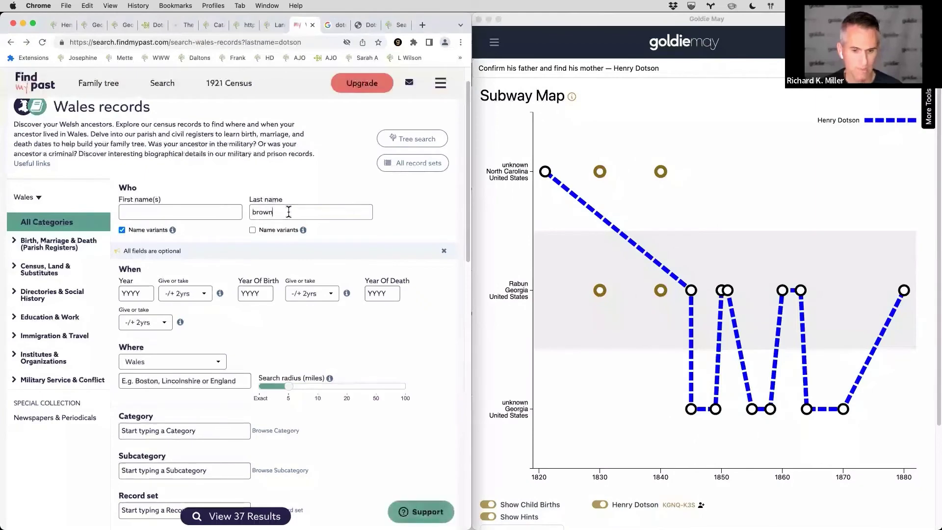
{"action": "left_click", "coordinate": [273, 211]}
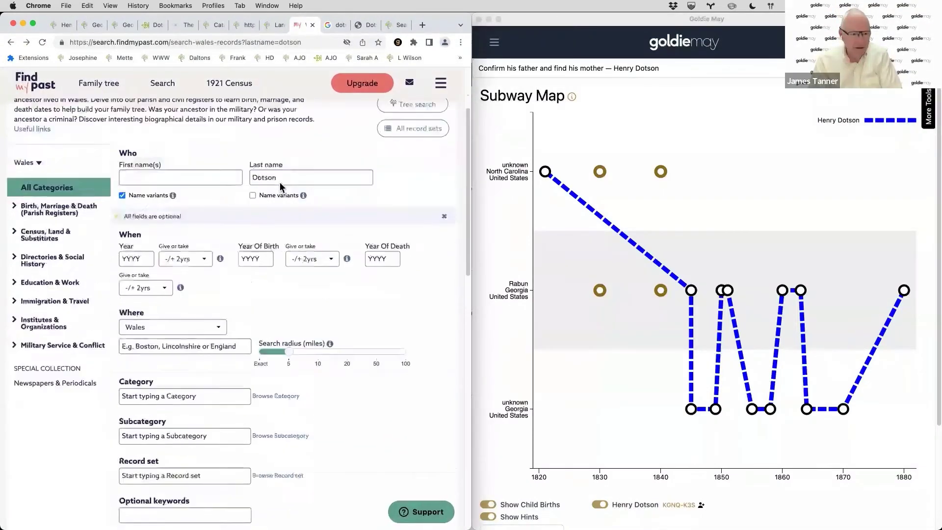
Run the Findmypast Wales records search again with the last name "brown" and look over the results
{"action": "double_click", "coordinate": [261, 242]}
{"action": "type", "text": "brown"}
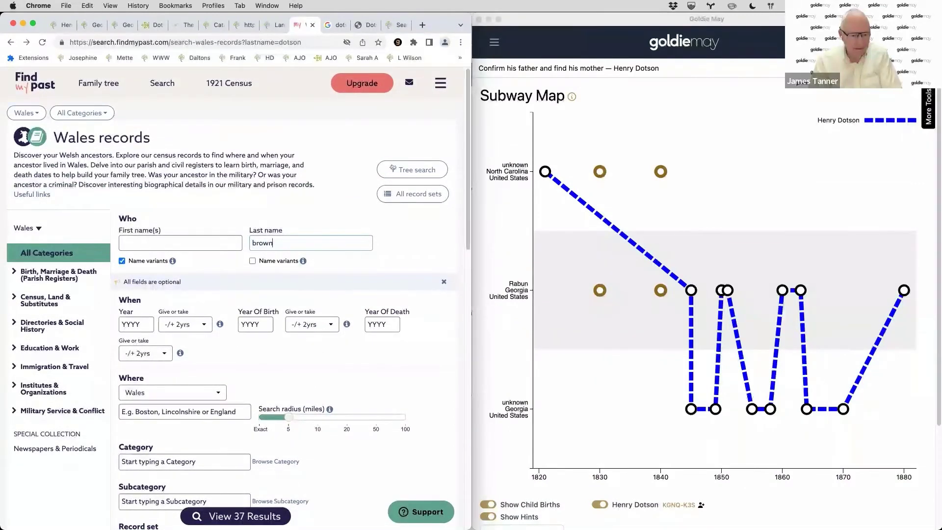
{"action": "key", "text": "Return"}
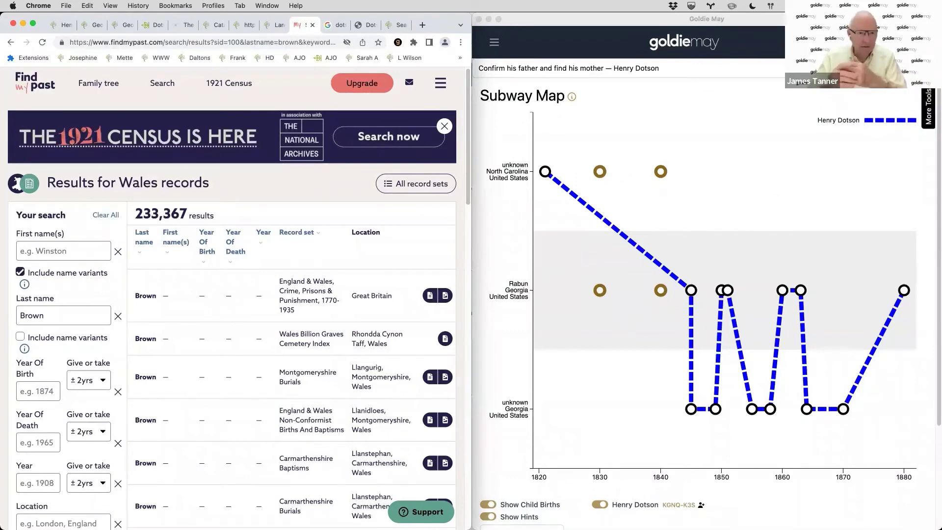
{"action": "scroll", "coordinate": [231, 295], "scroll_direction": "down", "scroll_amount": 5}
{"action": "scroll", "coordinate": [231, 295], "scroll_direction": "up", "scroll_amount": 5}
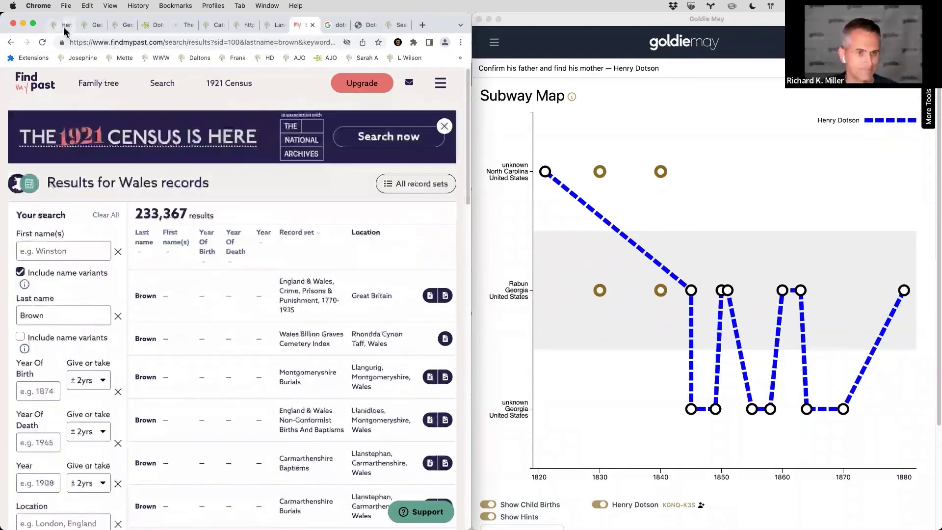
Return to the ancestor's FamilySearch details page and compare his listed children and parents with the child births on the Subway Map
{"action": "key", "text": "ctrl+1"}
{"action": "left_click", "coordinate": [14, 98]}
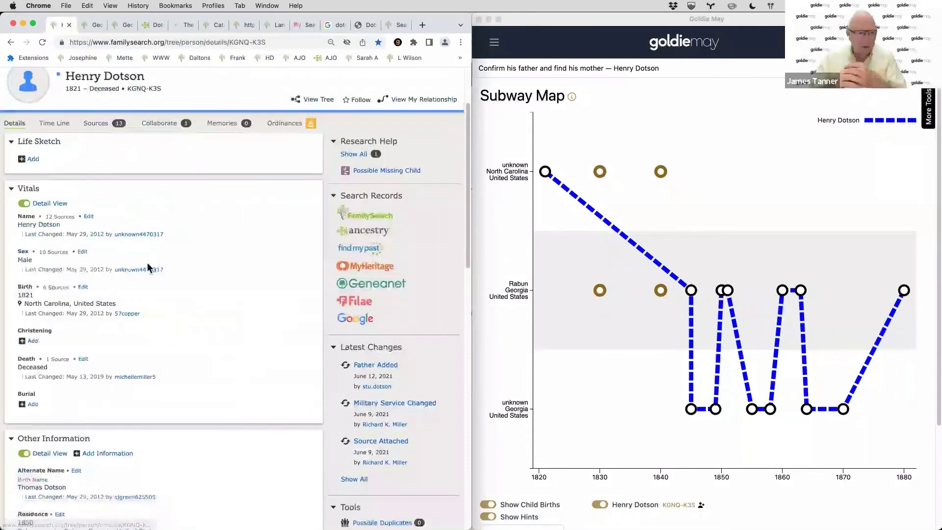
{"action": "scroll", "coordinate": [177, 292], "scroll_direction": "down", "scroll_amount": 6}
{"action": "scroll", "coordinate": [177, 293], "scroll_direction": "down", "scroll_amount": 8}
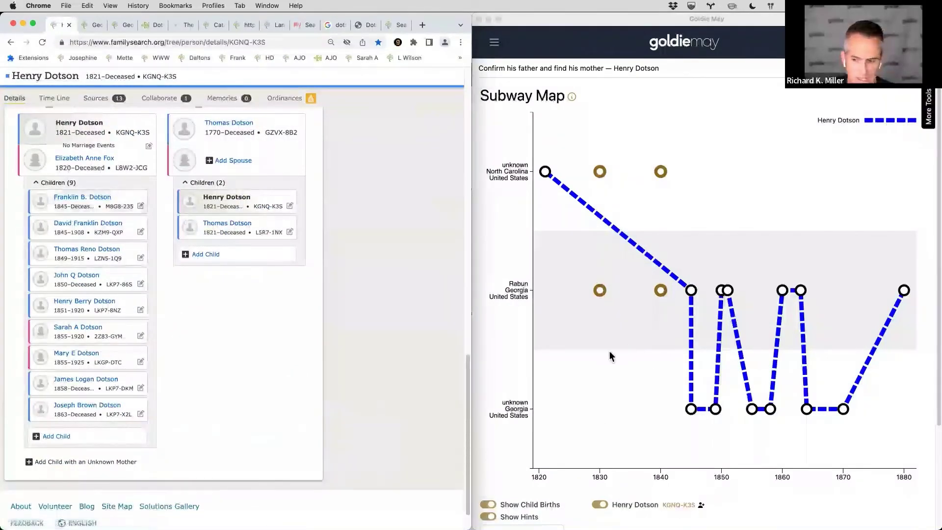
{"action": "left_click", "coordinate": [687, 322]}
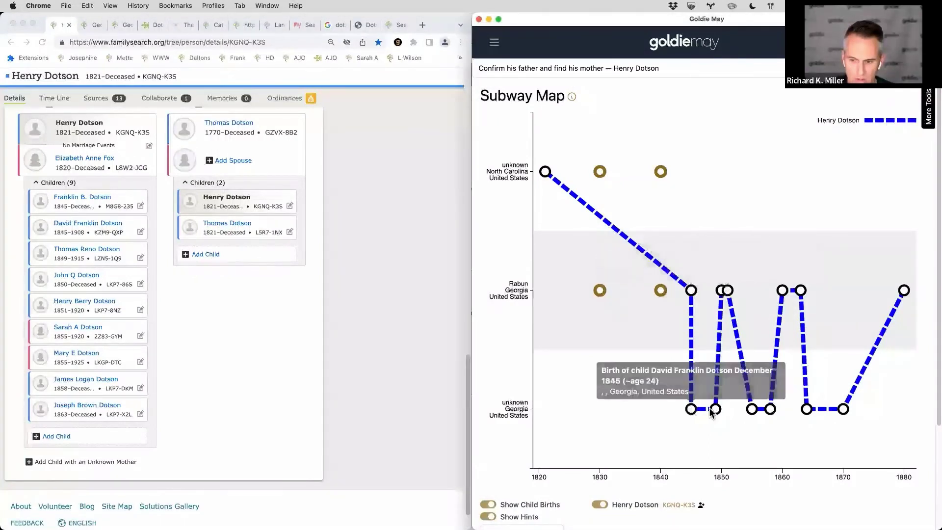
{"action": "mouse_move", "coordinate": [715, 411]}
{"action": "mouse_move", "coordinate": [726, 294]}
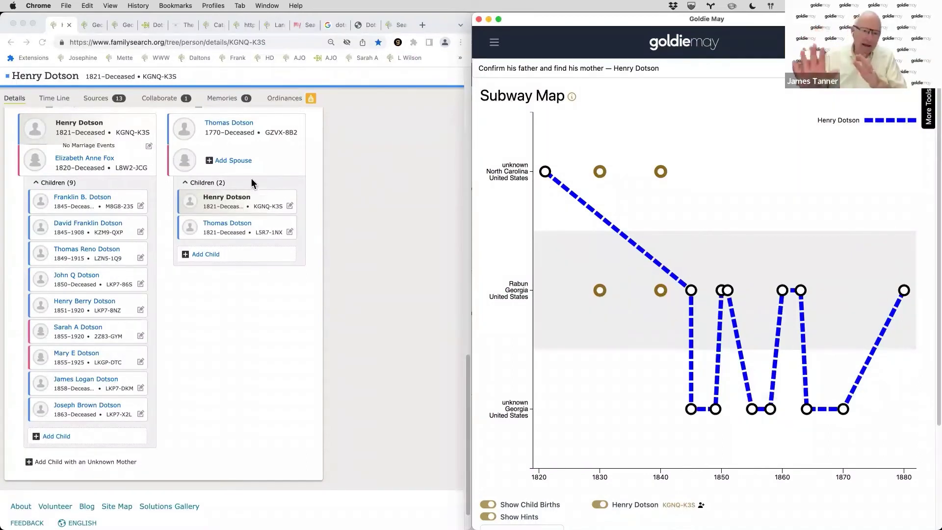
Open the ancestor's attached sources and view the indexed details of the 1850 United States Census entry
{"action": "left_click", "coordinate": [137, 96]}
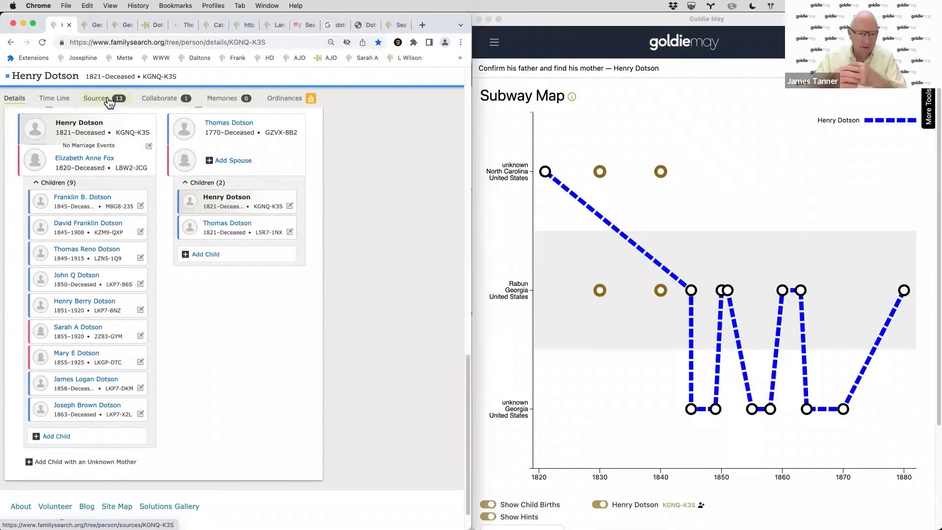
{"action": "left_click", "coordinate": [109, 100]}
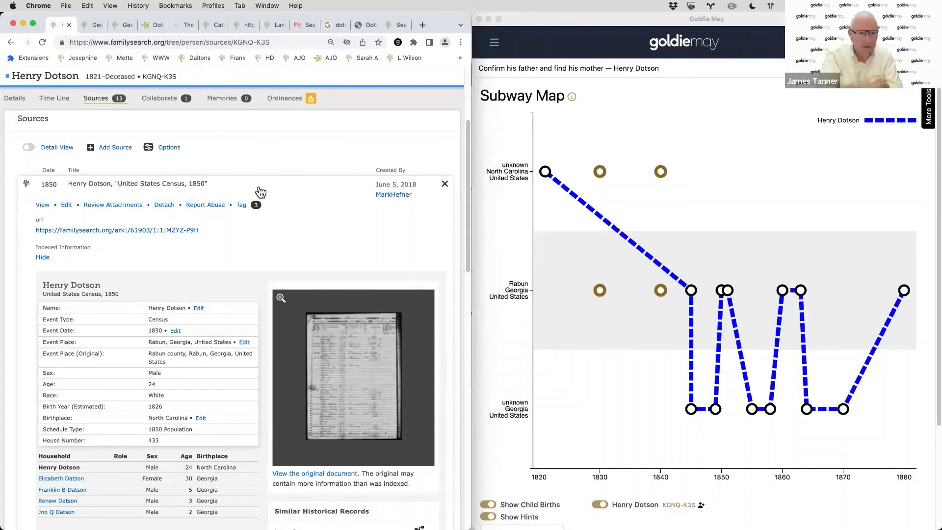
Open the FamilySearch Wiki article for Rabun from the Subway Map and examine the county's record beginning dates, record loss and boundary changes
{"action": "left_click", "coordinate": [512, 282]}
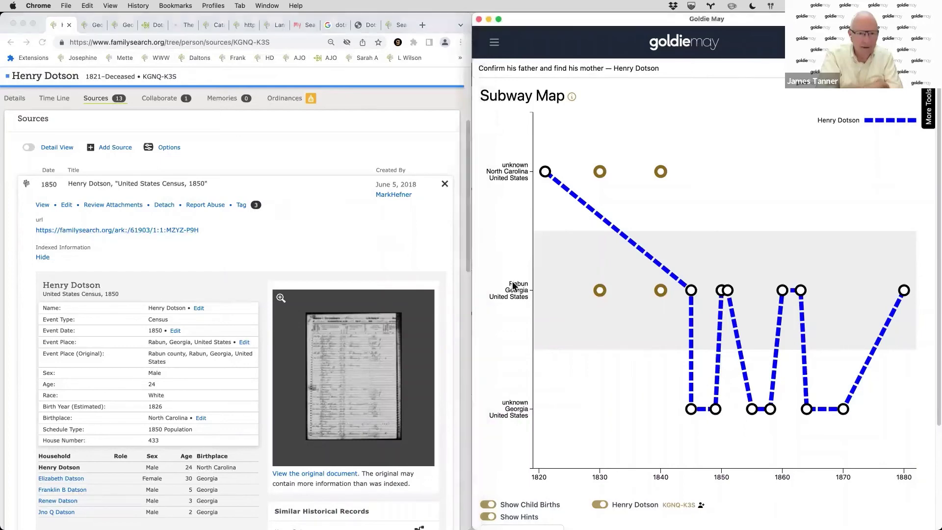
{"action": "left_click", "coordinate": [511, 246]}
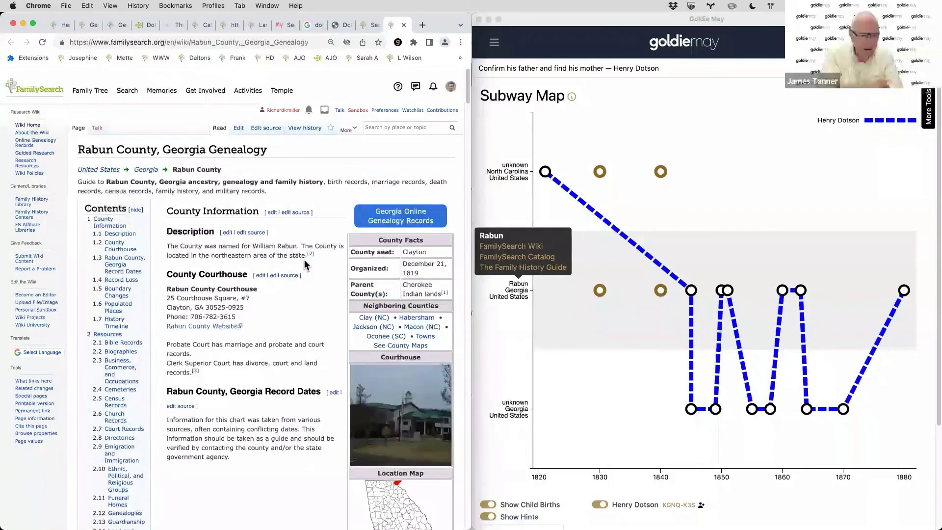
{"action": "scroll", "coordinate": [305, 262], "scroll_direction": "down", "scroll_amount": 5}
{"action": "scroll", "coordinate": [304, 260], "scroll_direction": "down", "scroll_amount": 3}
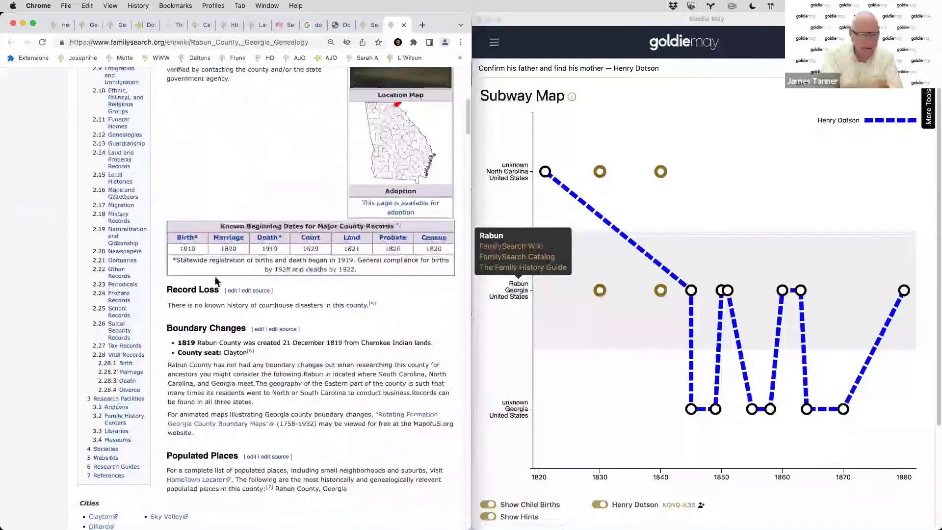
{"action": "double_click", "coordinate": [187, 249]}
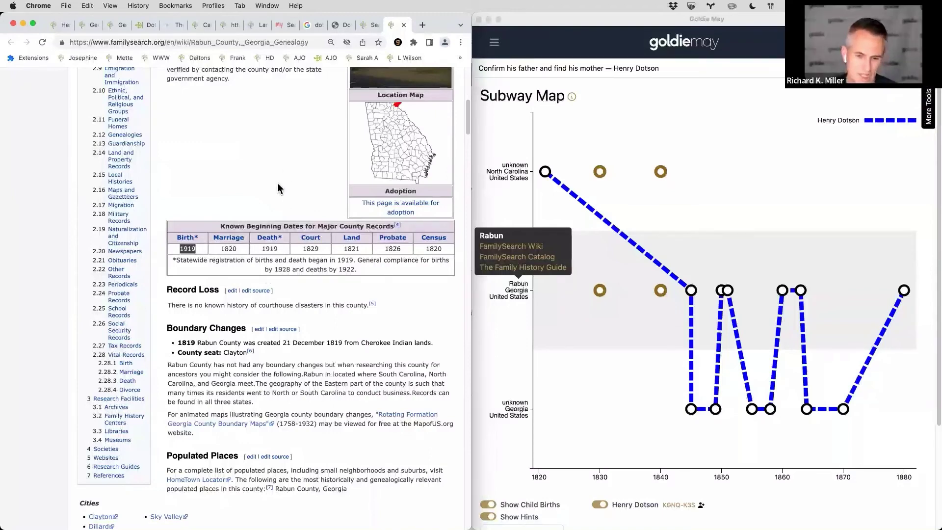
{"action": "scroll", "coordinate": [279, 189], "scroll_direction": "down", "scroll_amount": 3}
{"action": "scroll", "coordinate": [280, 189], "scroll_direction": "down", "scroll_amount": 3}
{"action": "scroll", "coordinate": [280, 189], "scroll_direction": "up", "scroll_amount": 7}
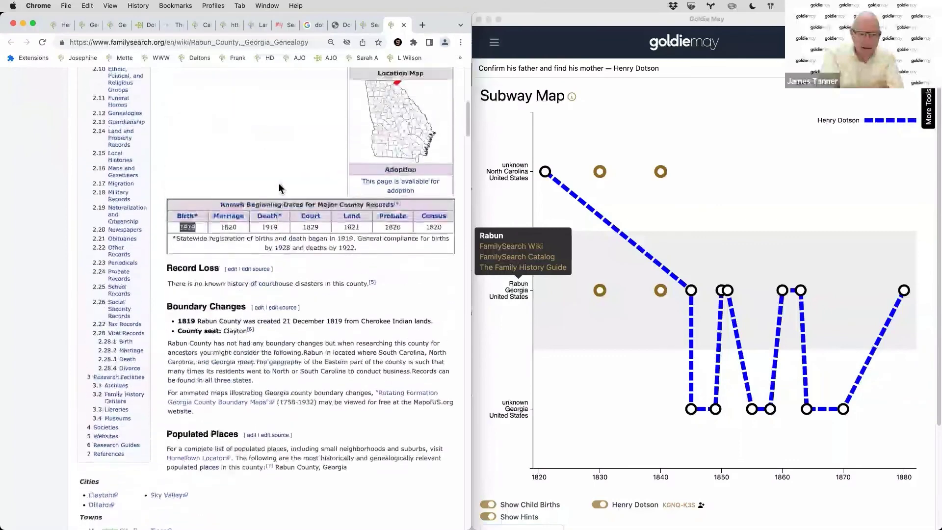
{"action": "scroll", "coordinate": [280, 189], "scroll_direction": "up", "scroll_amount": 3}
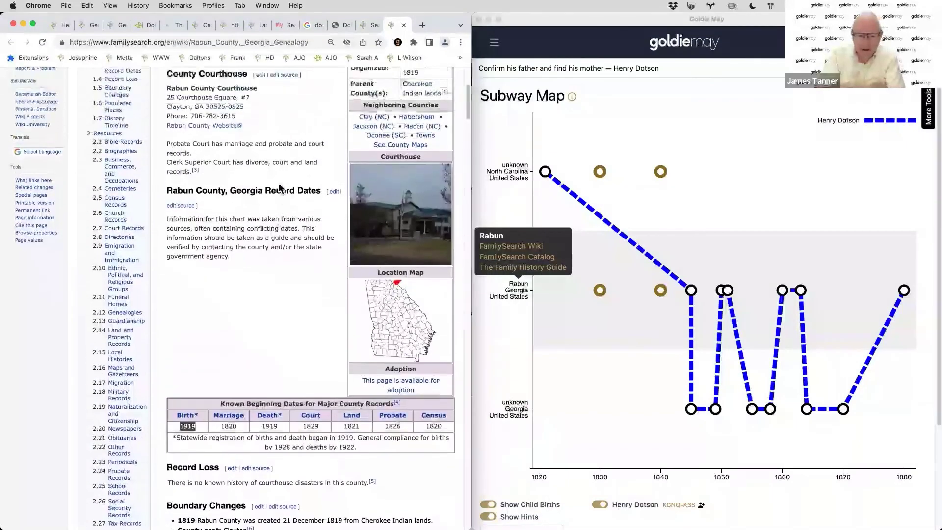
{"action": "scroll", "coordinate": [279, 189], "scroll_direction": "down", "scroll_amount": 1}
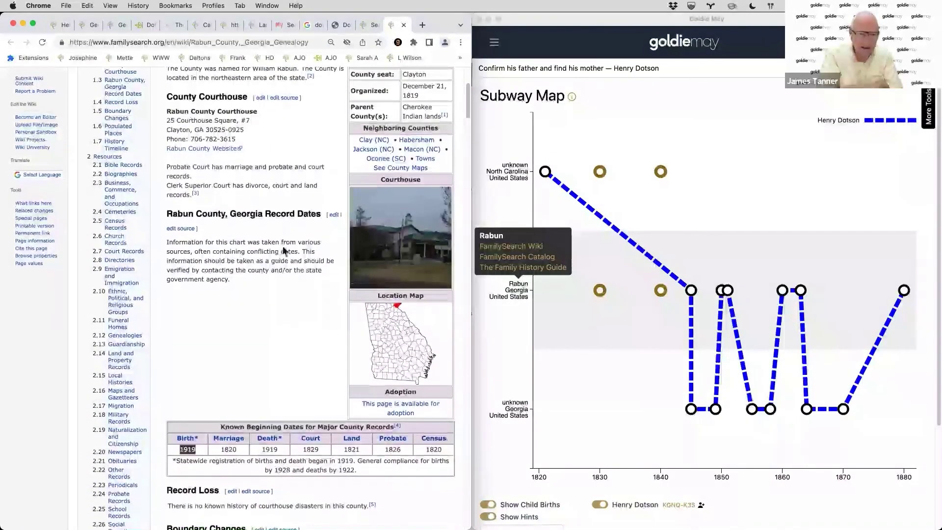
{"action": "scroll", "coordinate": [280, 221], "scroll_direction": "down", "scroll_amount": 4}
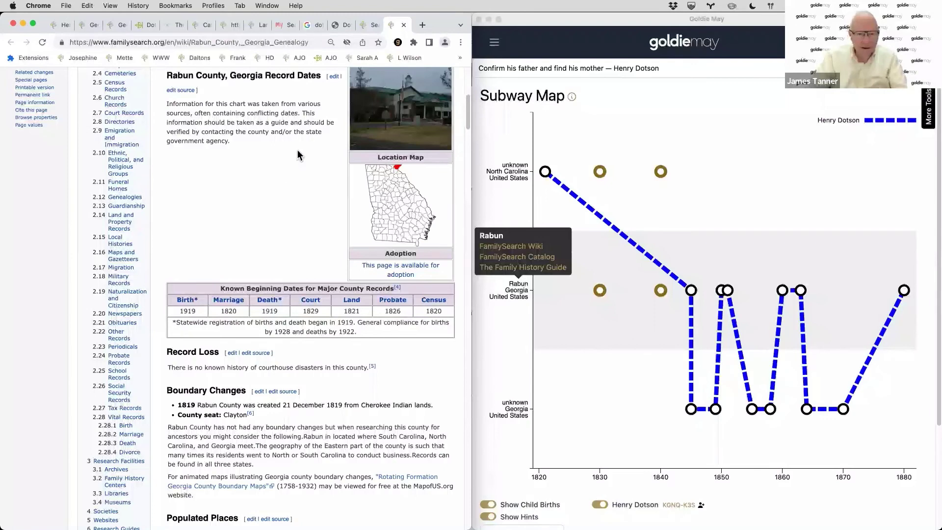
Go back to the ancestor's sources and collapse the 1850 census entry to view the full source list
{"action": "key", "text": "super+1"}
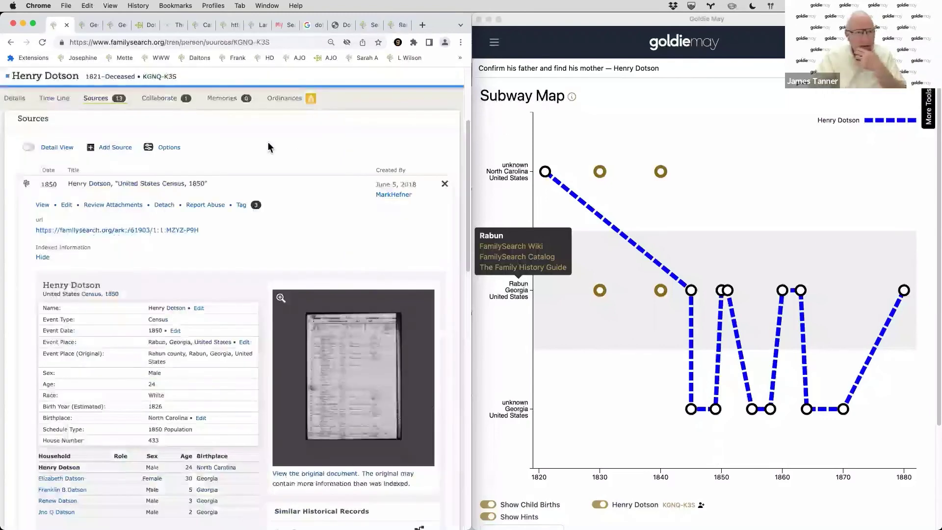
{"action": "left_click", "coordinate": [96, 187]}
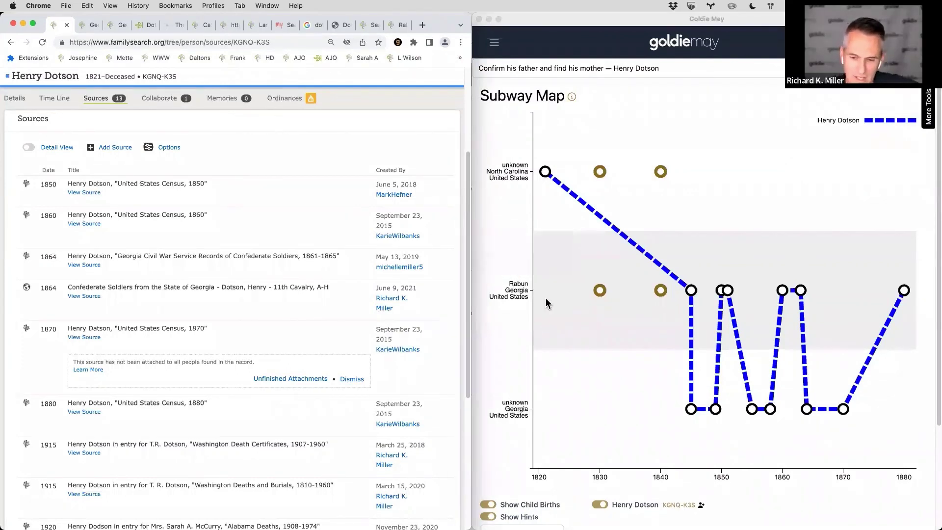
Map the Subway Map's places in Google Maps and examine the route from North Carolina through Rabun County to Georgia
{"action": "left_click", "coordinate": [522, 287]}
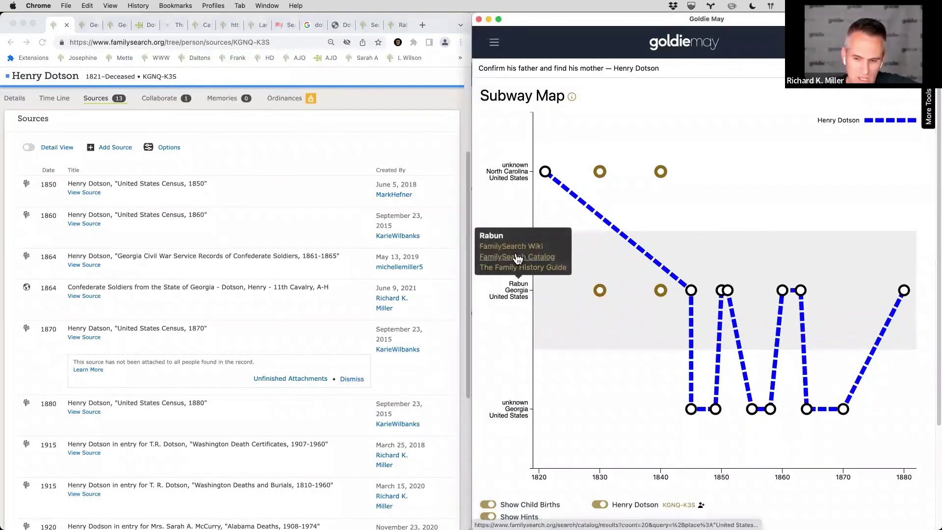
{"action": "scroll", "coordinate": [510, 370], "scroll_direction": "down", "scroll_amount": 5}
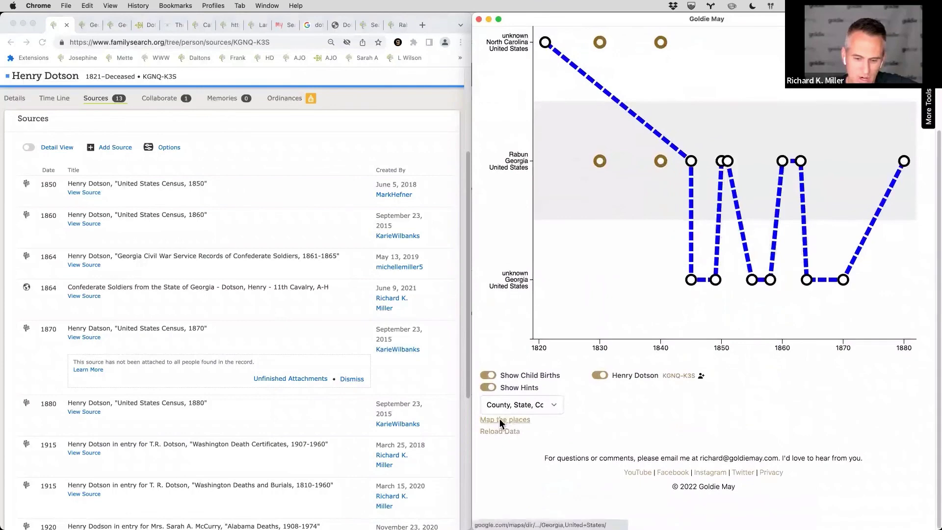
{"action": "left_click", "coordinate": [501, 420]}
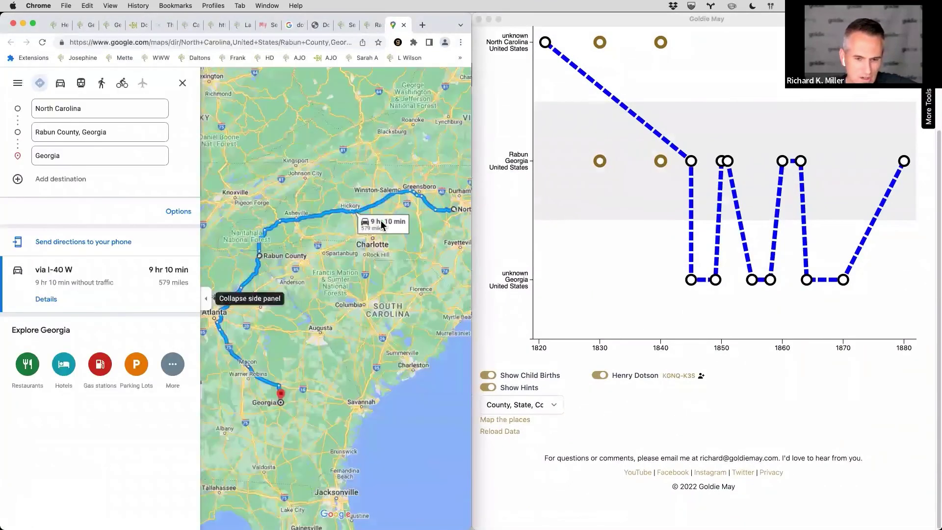
{"action": "scroll", "coordinate": [322, 307], "scroll_direction": "up", "scroll_amount": 2}
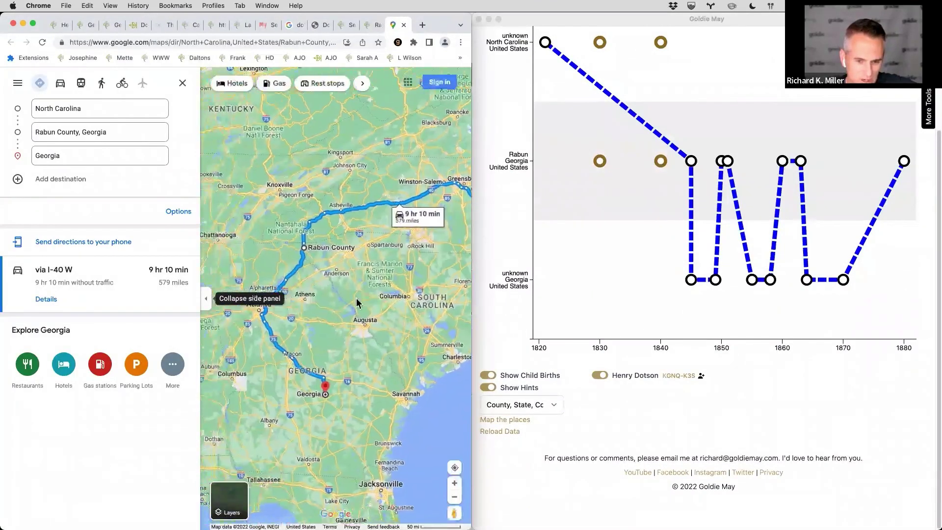